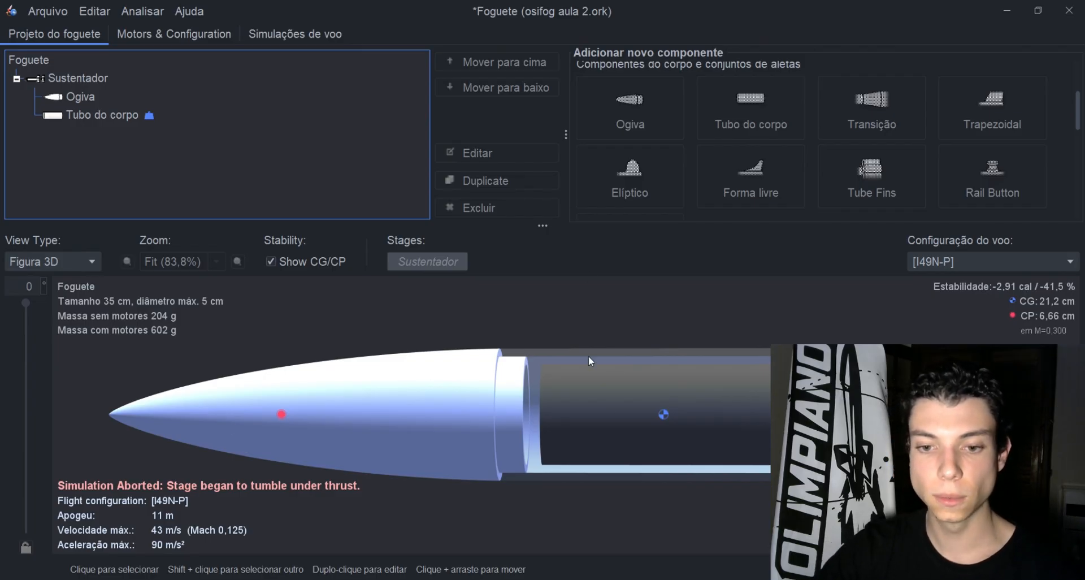
- Add an elliptical fin set to the body tube and shrink its configuration window to expose the rocket view
click(643, 389)
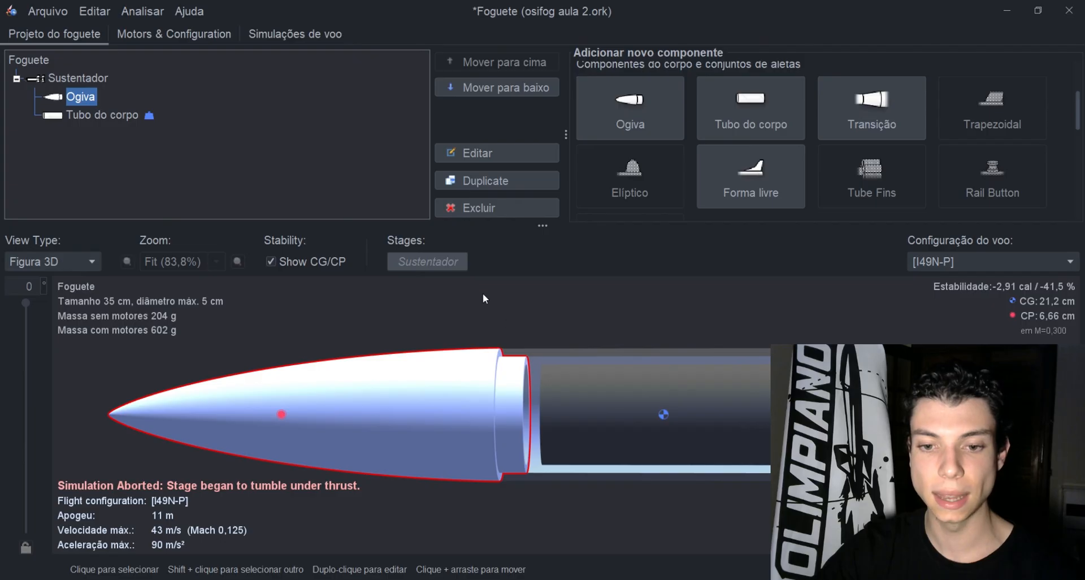
click(121, 115)
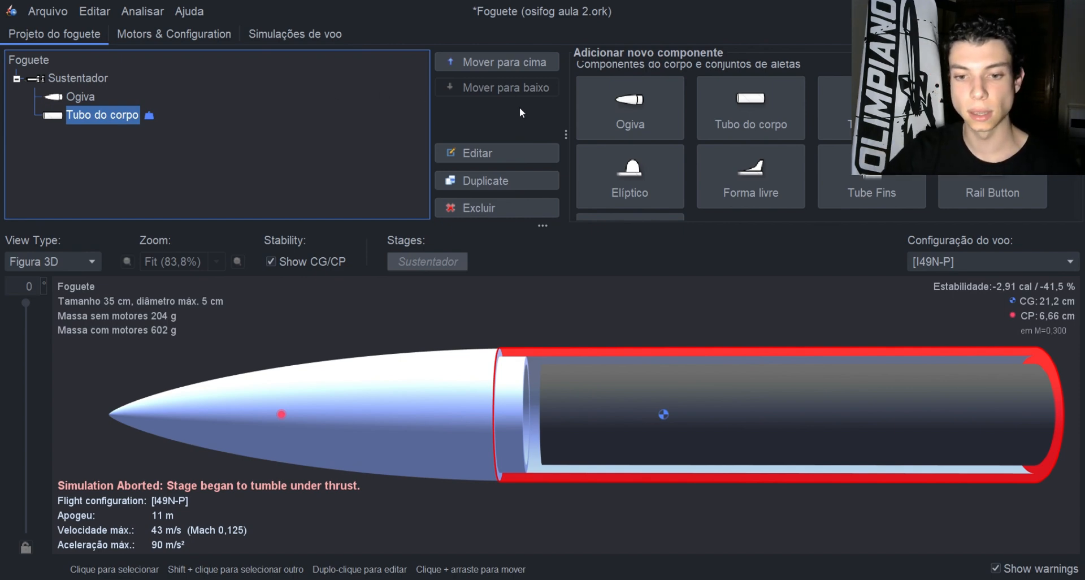
click(628, 194)
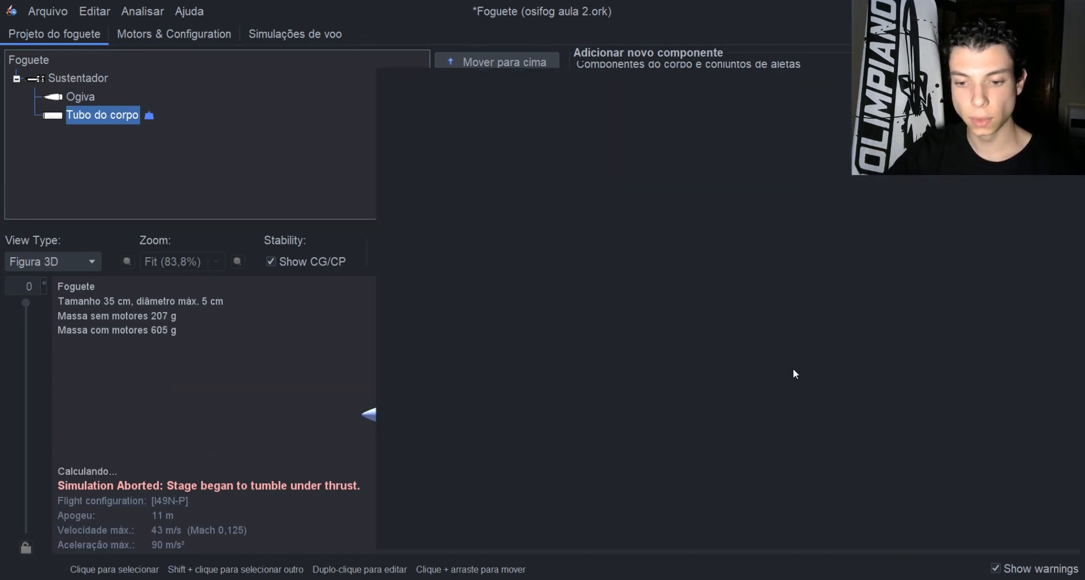
drag(602, 80, 329, 6)
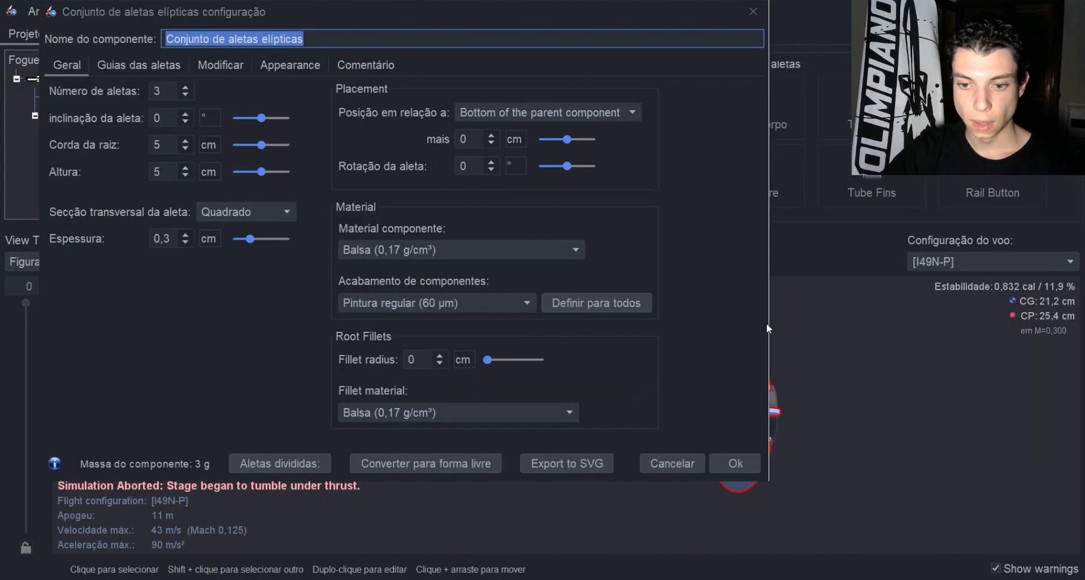
drag(766, 324, 661, 308)
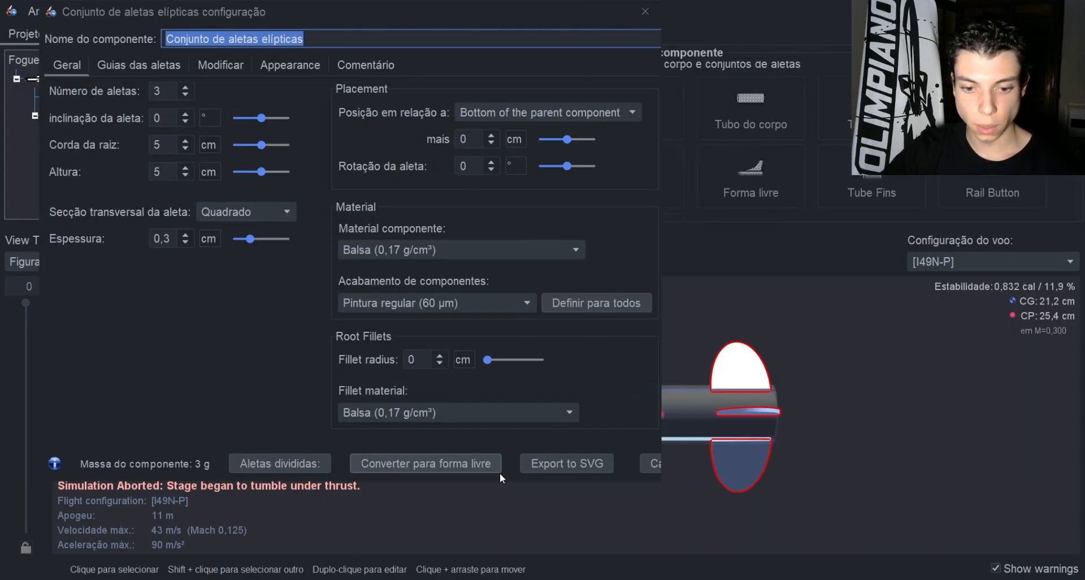
drag(516, 478, 516, 301)
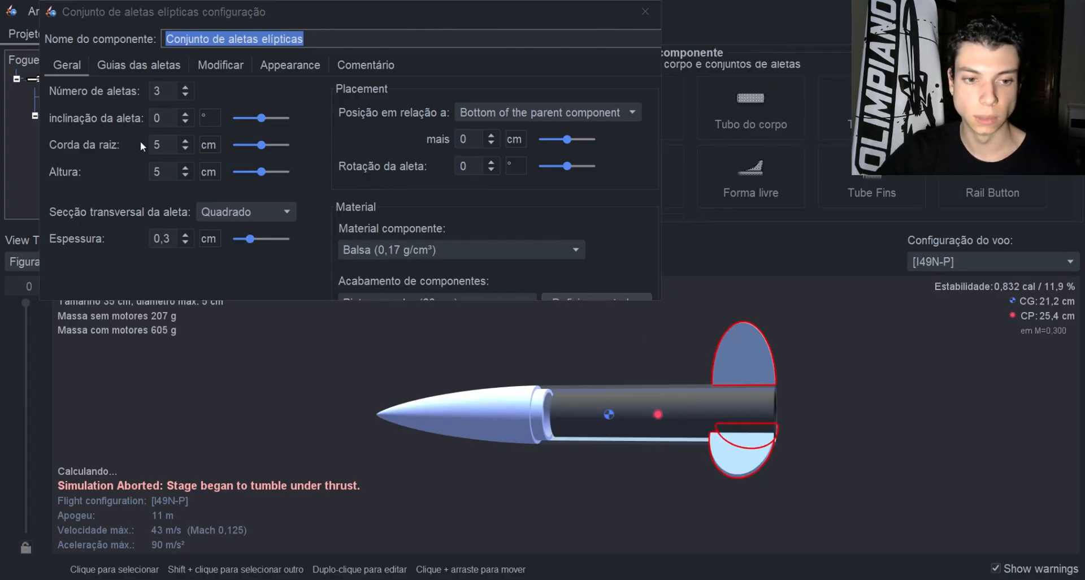
- Set the elliptical fins' root chord to 9 cm
click(185, 141)
click(186, 141)
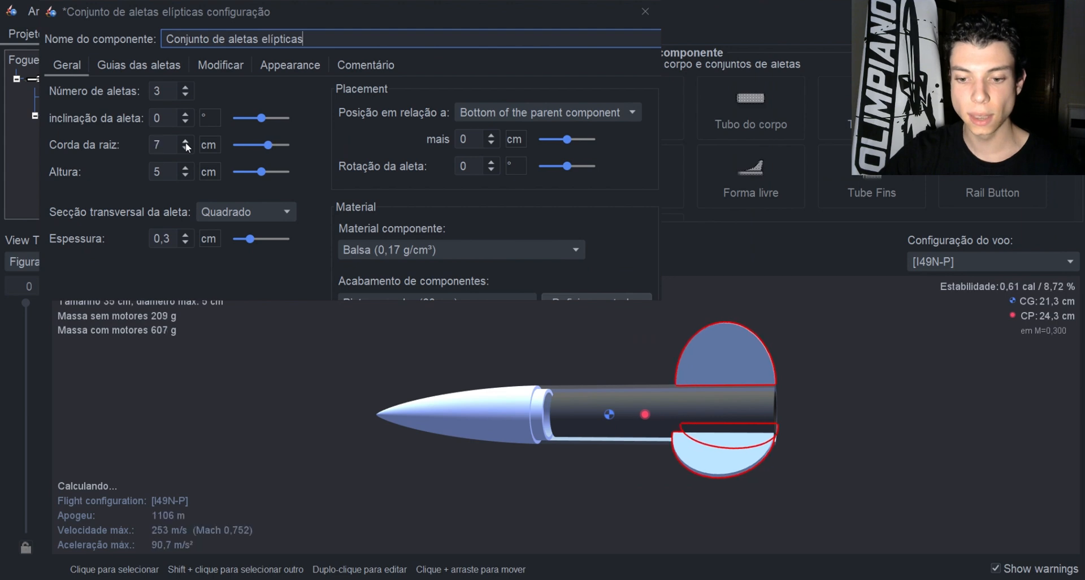
click(185, 141)
click(186, 141)
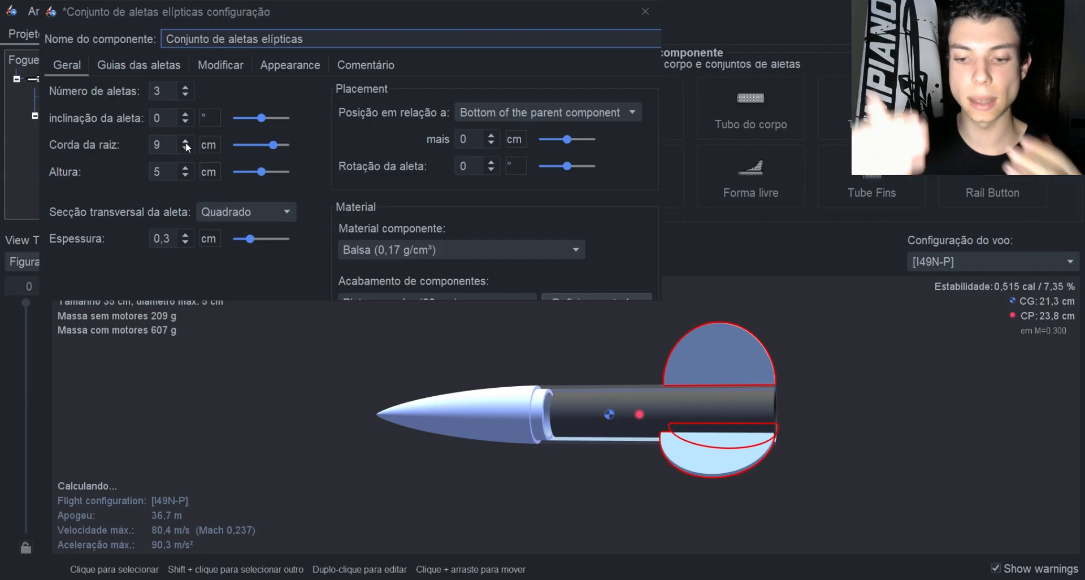
drag(825, 371, 804, 386)
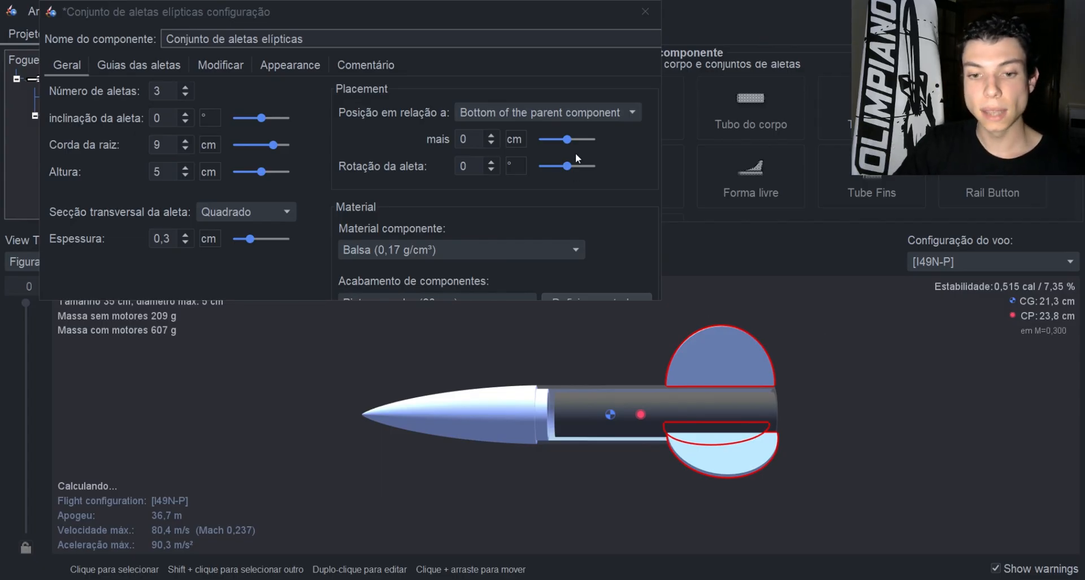
- Try offsets of 20 cm and -3.5 cm for the elliptical fins relative to the bottom of the body tube
drag(568, 139, 599, 147)
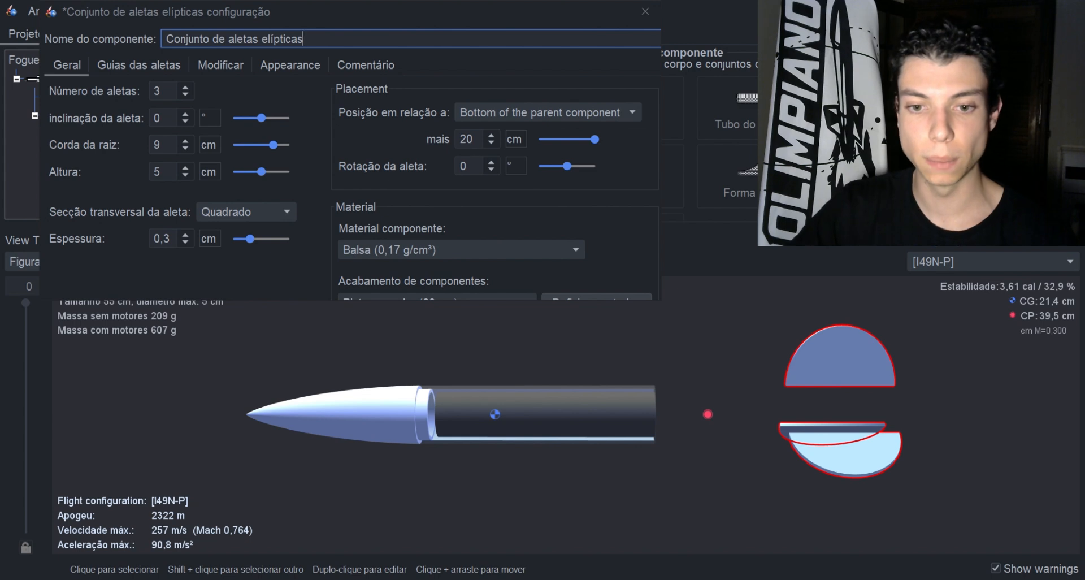
drag(584, 140, 565, 138)
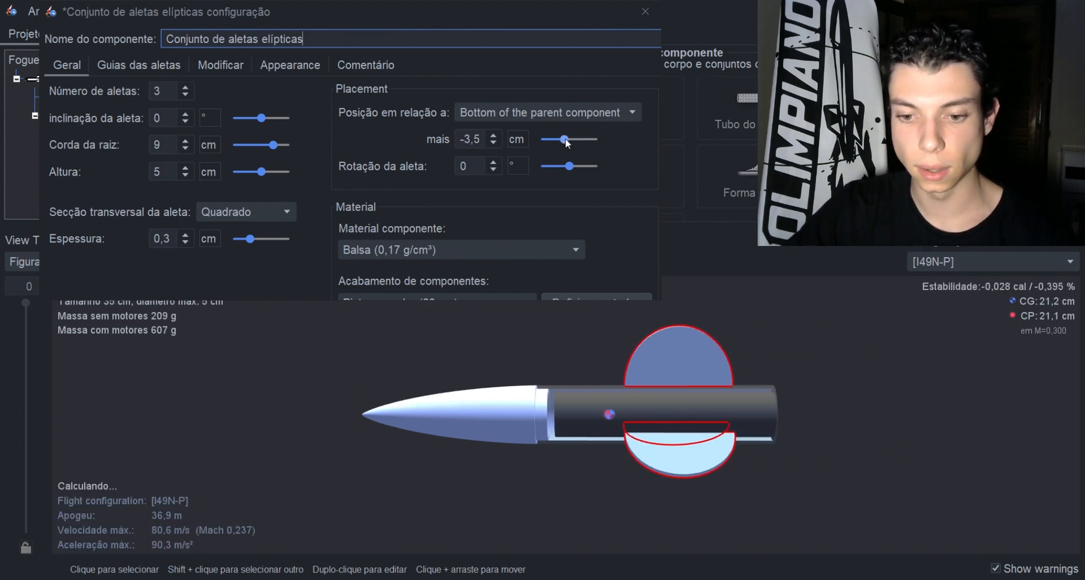
mouse_move(785, 338)
mouse_down()
mouse_move(683, 478)
mouse_move(602, 470)
mouse_move(763, 345)
mouse_move(776, 321)
mouse_up()
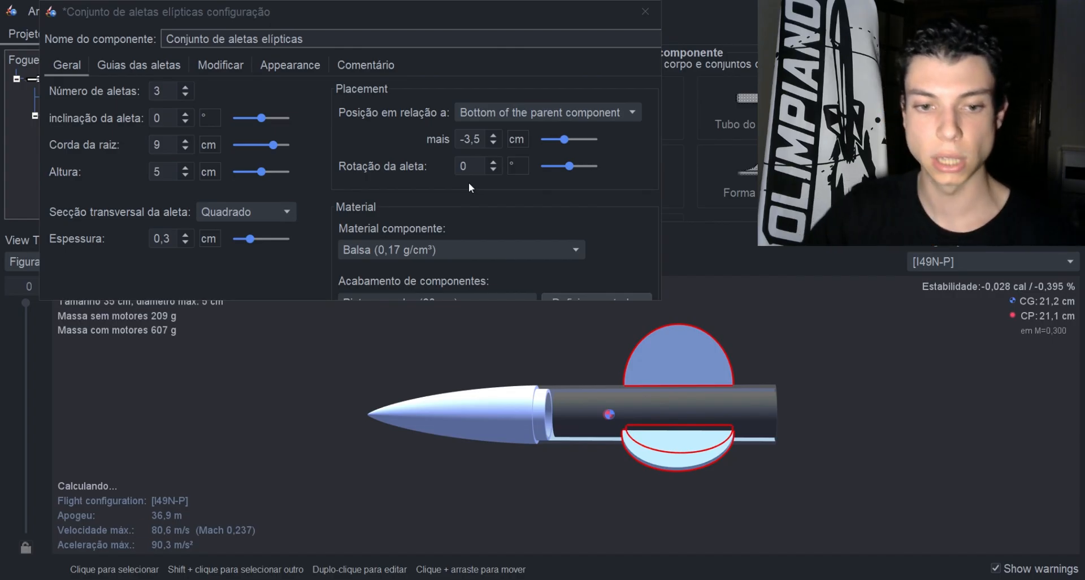
- Set the elliptical fins' rotation to 180° and their cant angle to 15°
drag(563, 168, 598, 178)
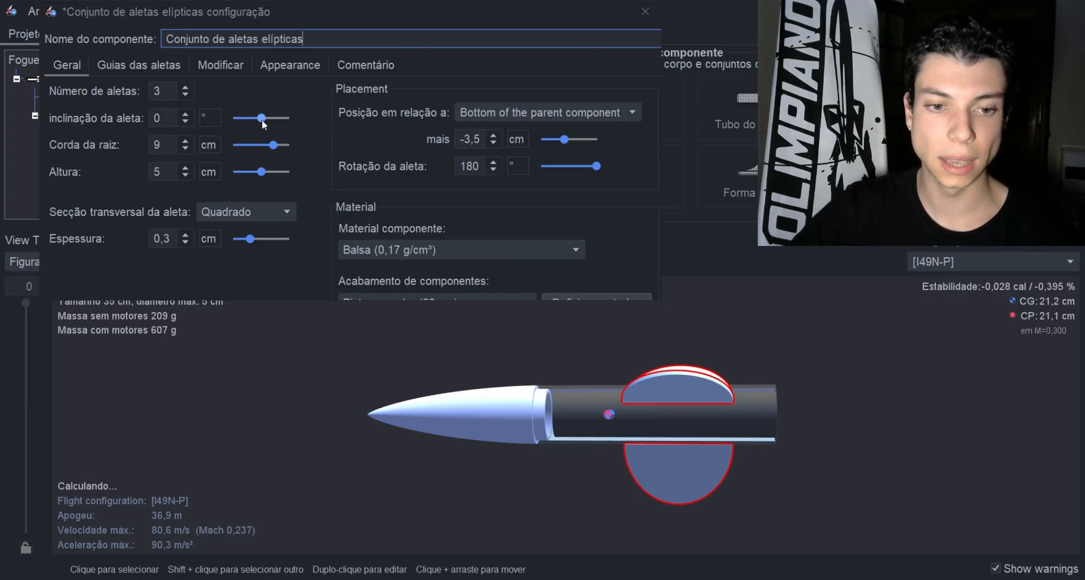
drag(262, 120, 287, 127)
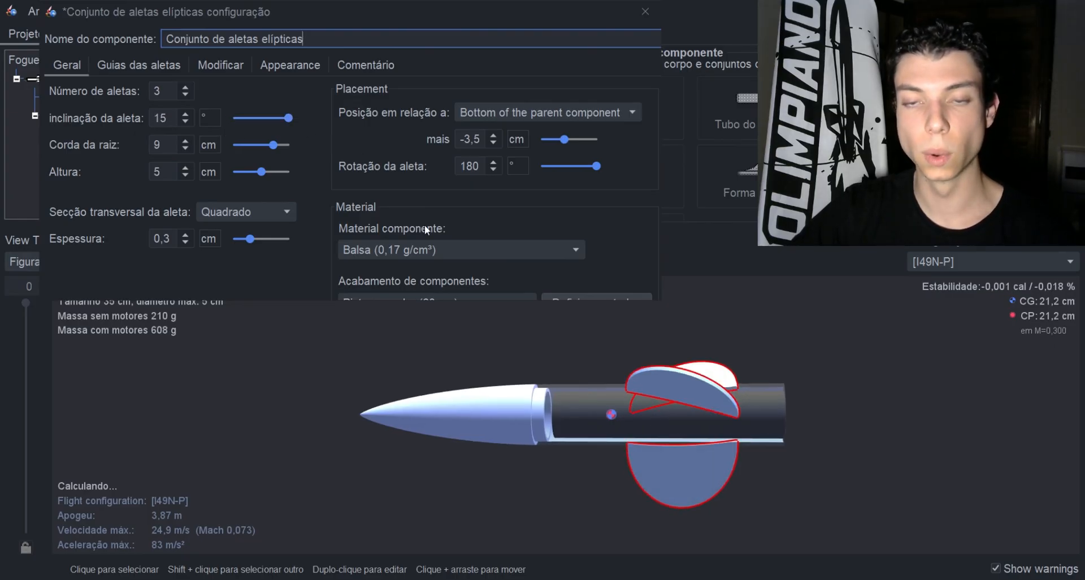
drag(622, 339, 917, 425)
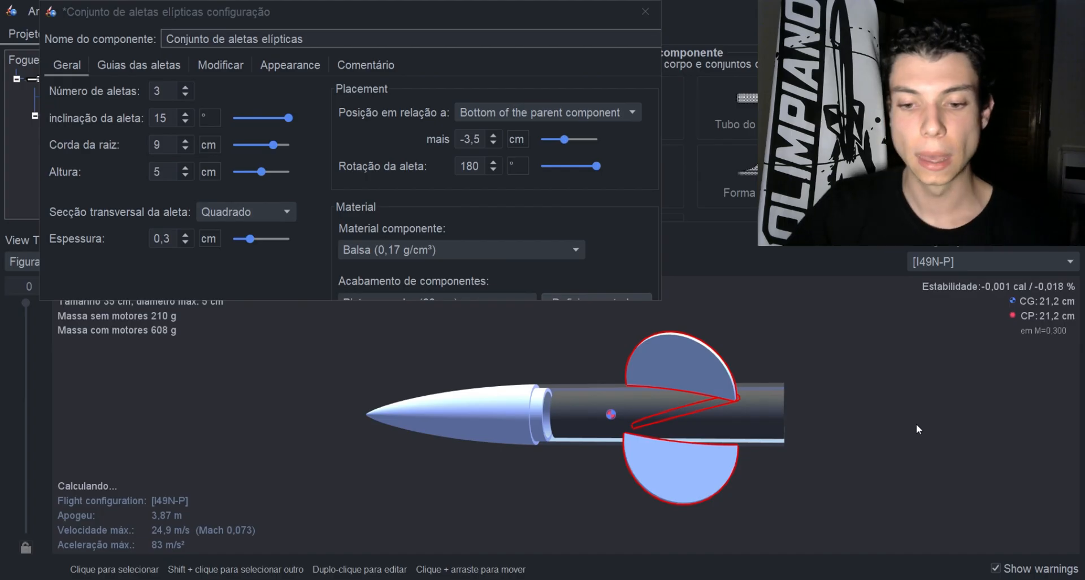
drag(863, 398, 842, 368)
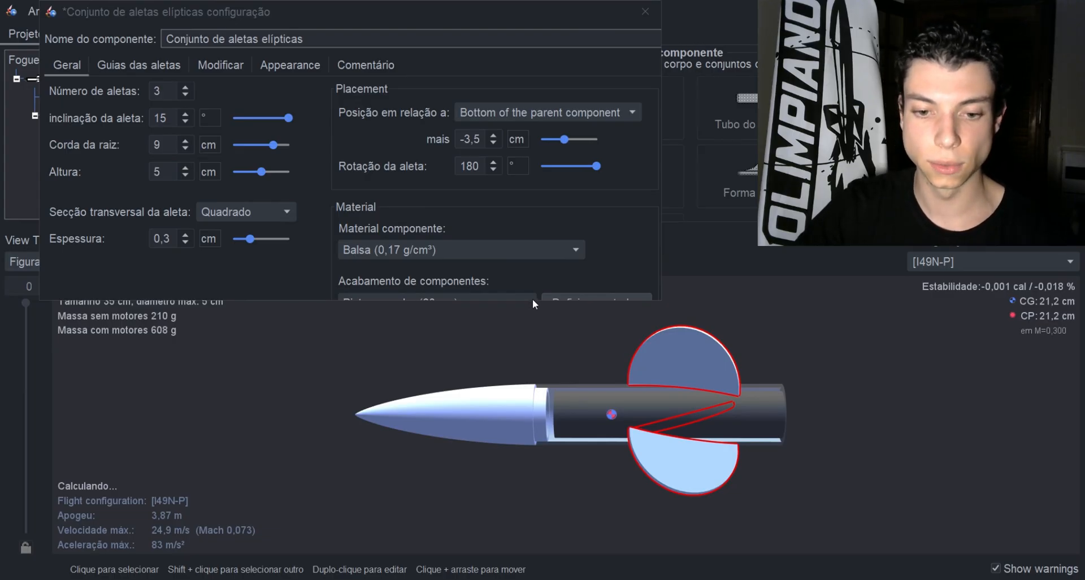
- Accept the elliptical fin configuration and delete the fin set from the body tube
drag(531, 299, 607, 497)
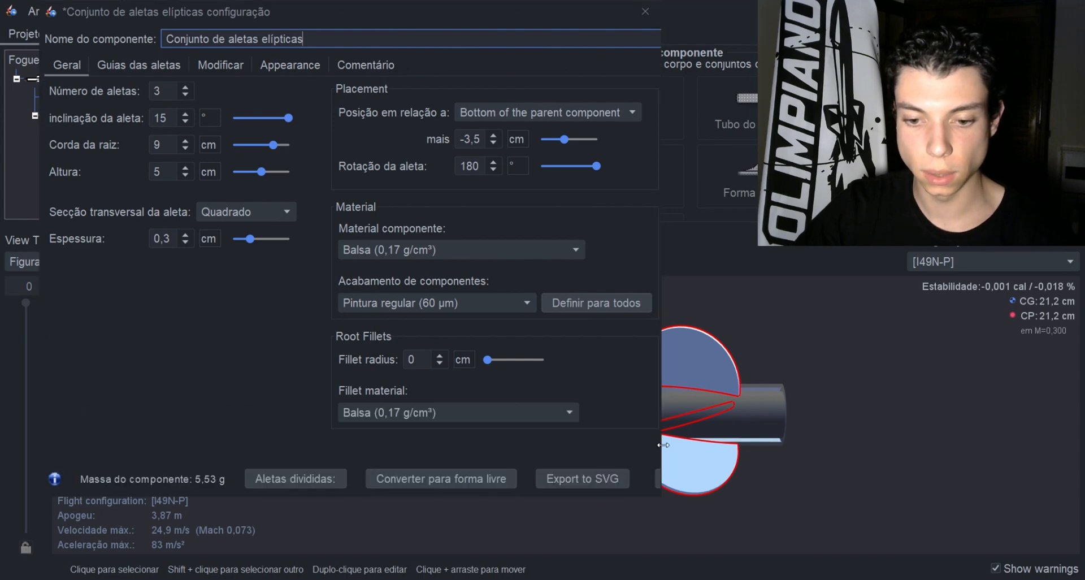
drag(660, 448, 935, 453)
click(900, 479)
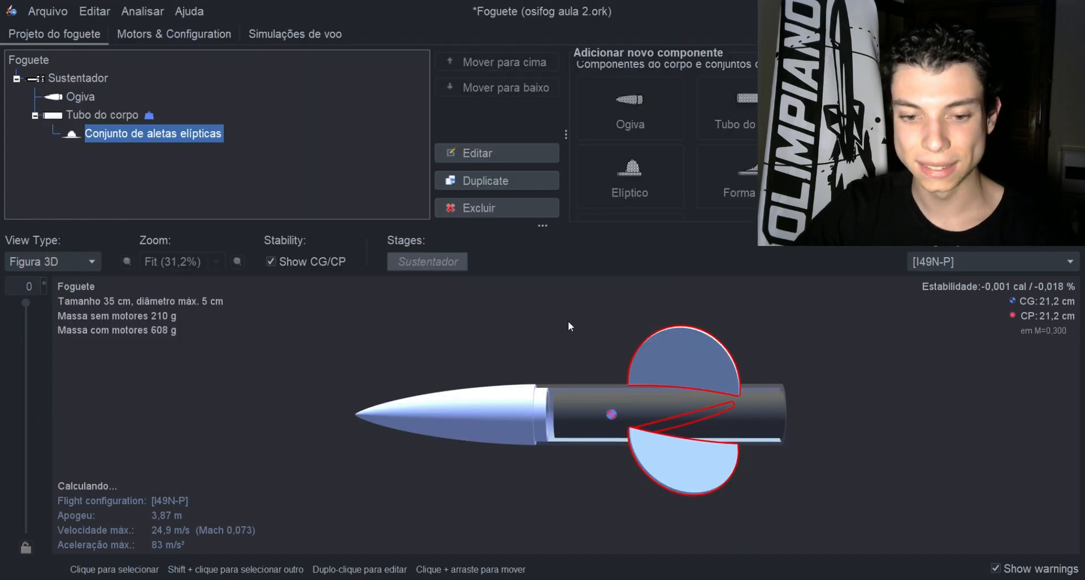
click(482, 209)
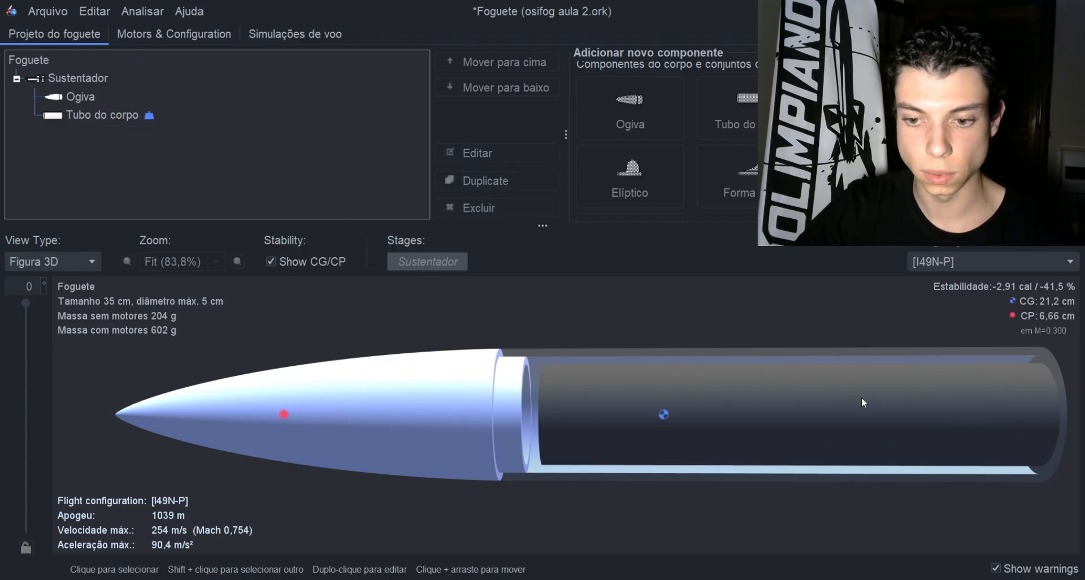
- Add a trapezoidal fin set to the body tube and narrow its configuration window to expose the fins
click(872, 409)
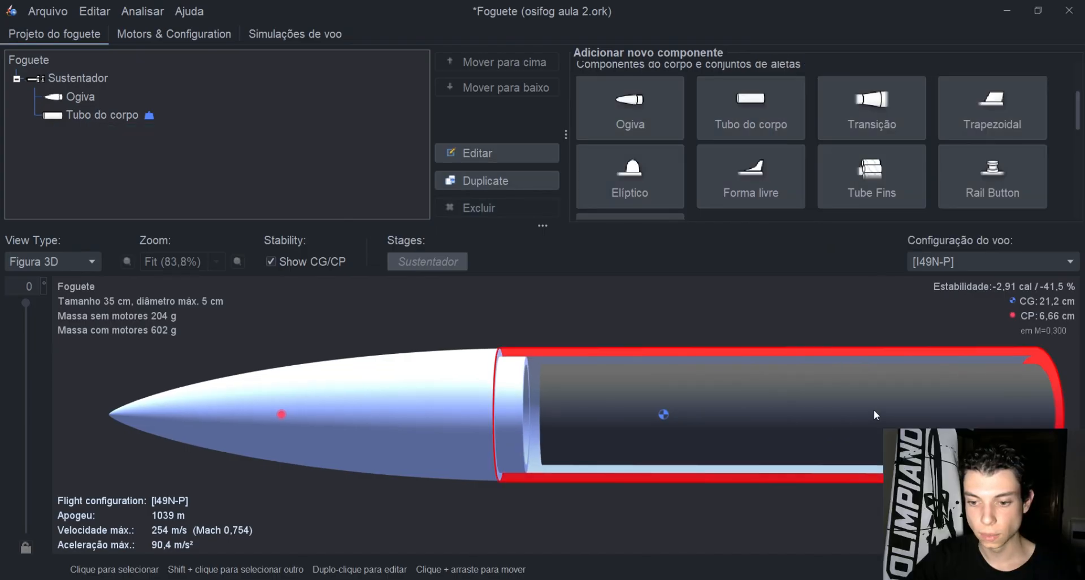
click(994, 126)
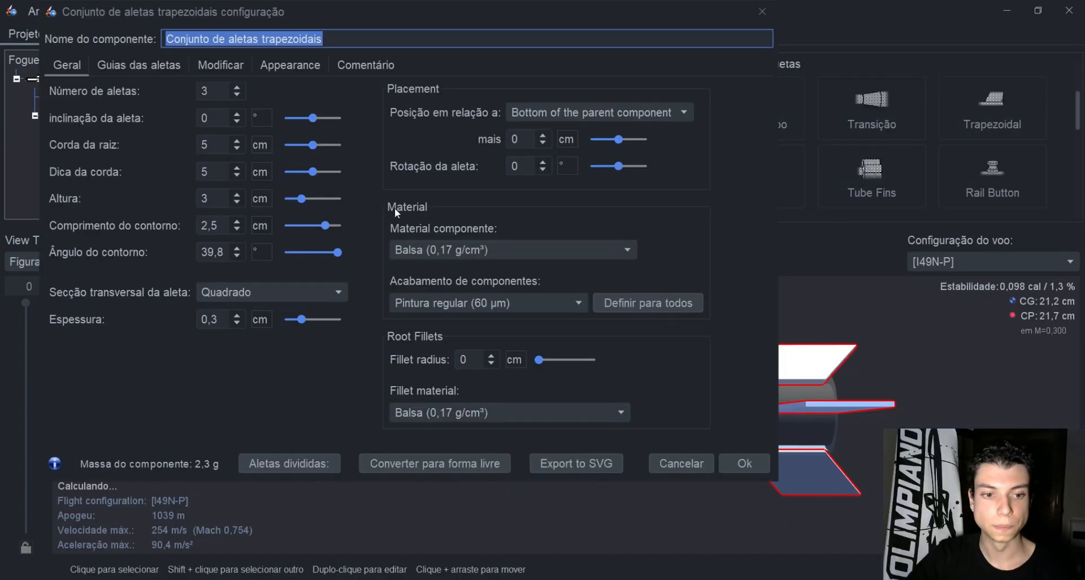
drag(777, 315, 465, 315)
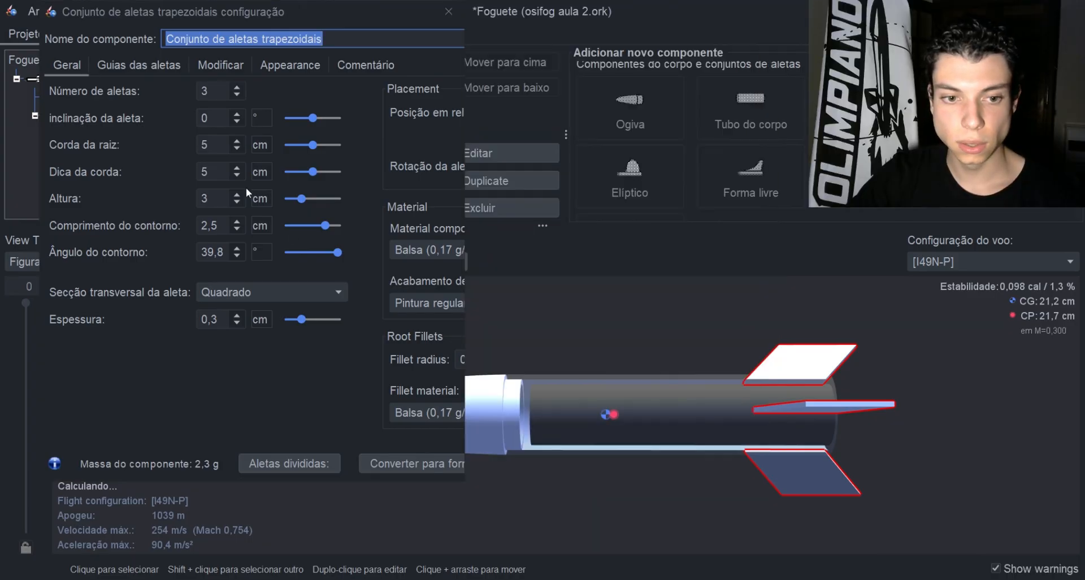
- Try the trapezoidal fin set with a single fin and with up to 8 fins
click(239, 97)
click(240, 97)
drag(808, 341, 763, 395)
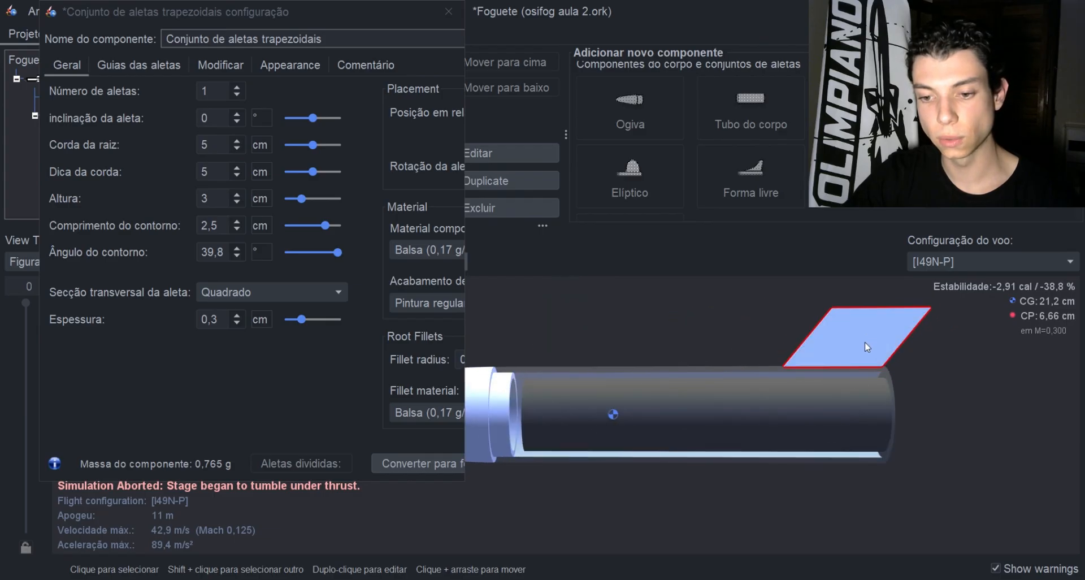
click(237, 86)
click(237, 86)
click(236, 86)
click(238, 86)
click(239, 87)
click(239, 88)
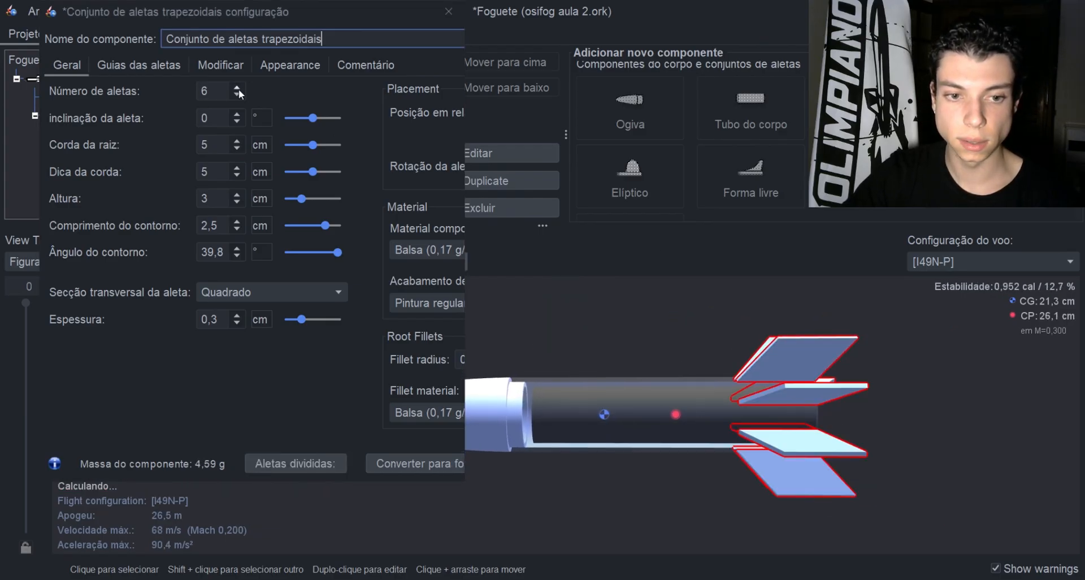
click(239, 89)
mouse_move(863, 431)
mouse_down()
mouse_move(781, 483)
mouse_move(865, 430)
mouse_up()
- Set the number of trapezoidal fins to 4
double_click(205, 91)
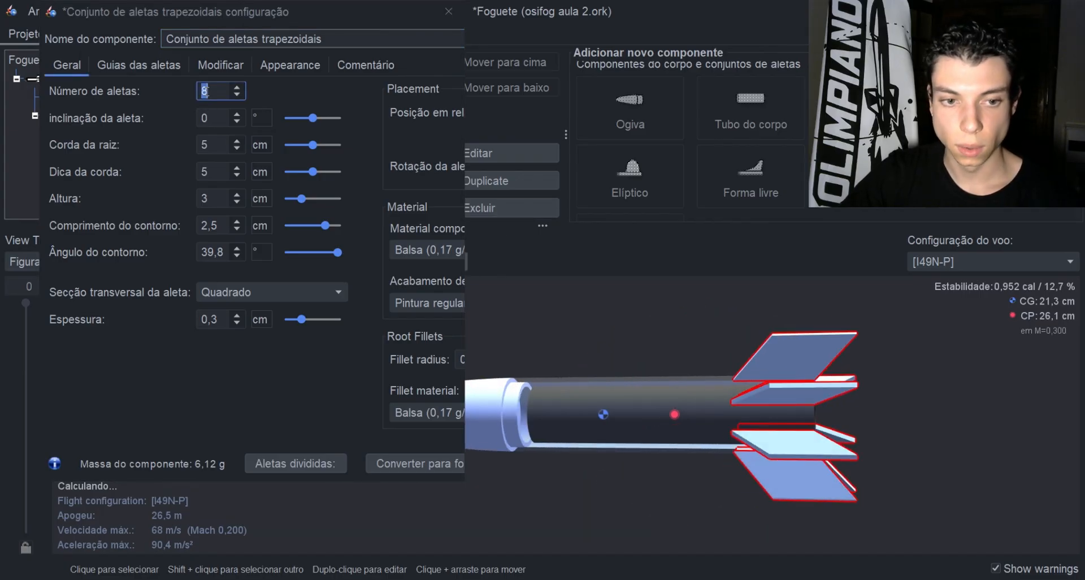
text(4)
key(Return)
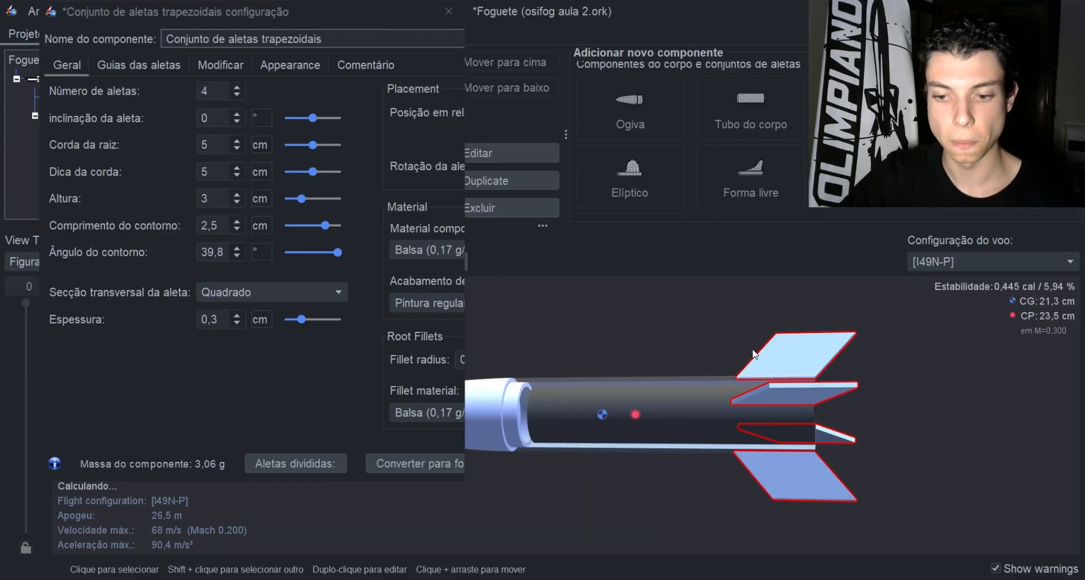
drag(880, 526, 870, 354)
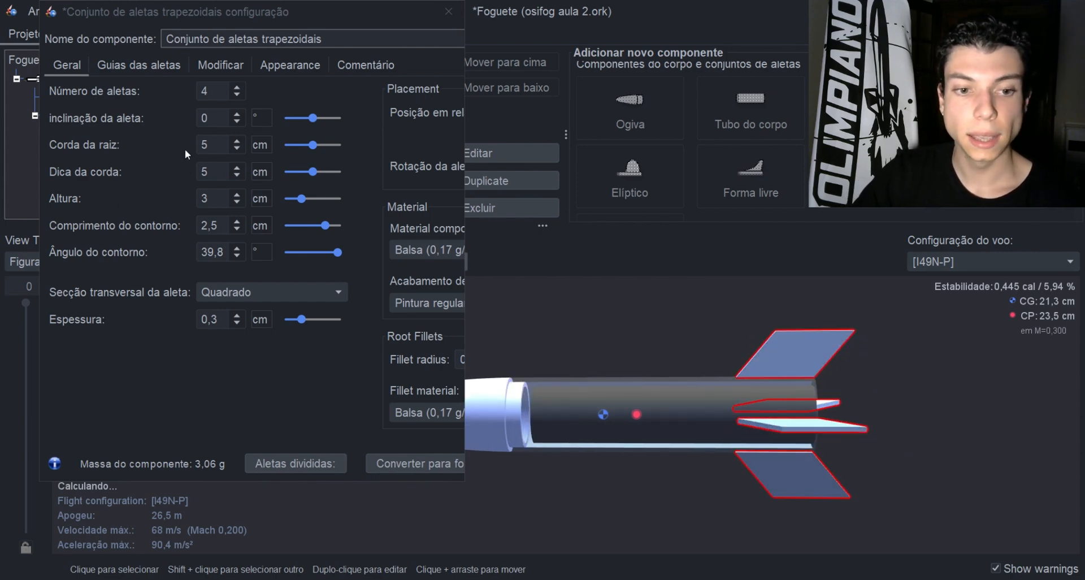
- Set the trapezoidal fins' tip chord to 7 cm and their sweep length to 4.5 cm
click(238, 168)
click(238, 168)
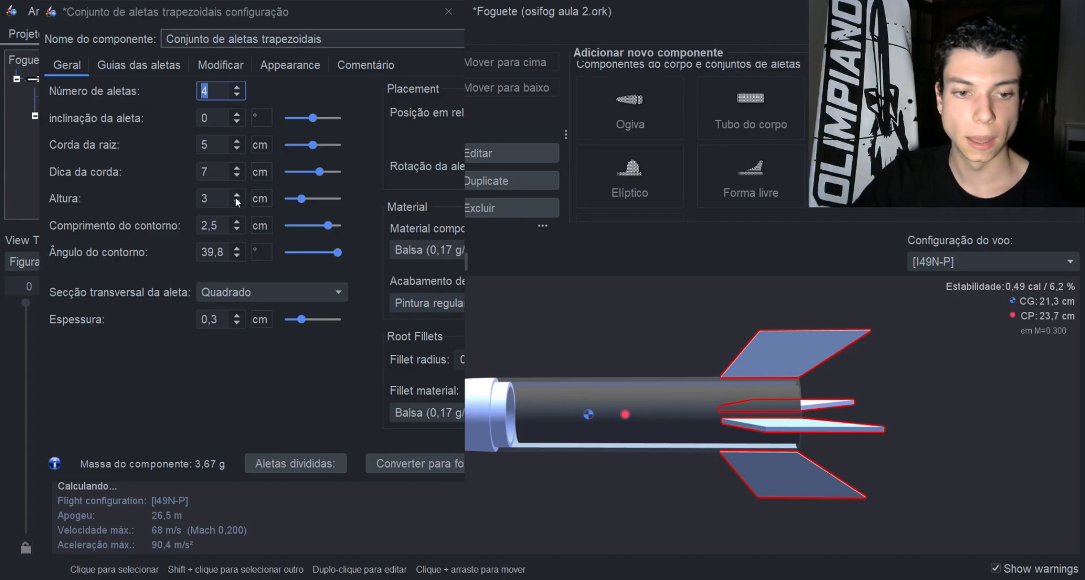
click(238, 222)
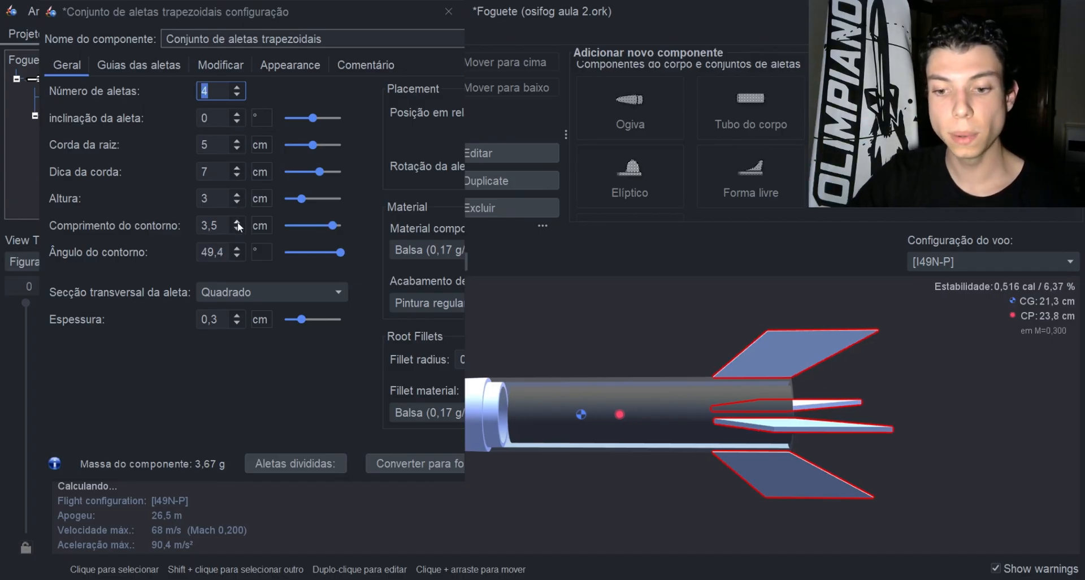
click(238, 222)
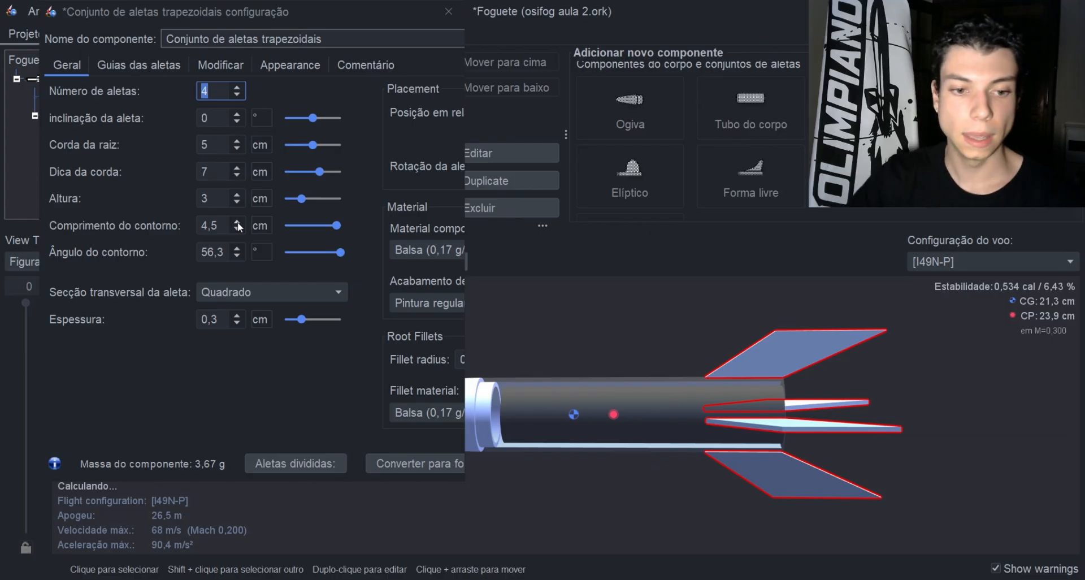
- Increase the trapezoidal fins' sweep angle to 61.3°
click(239, 250)
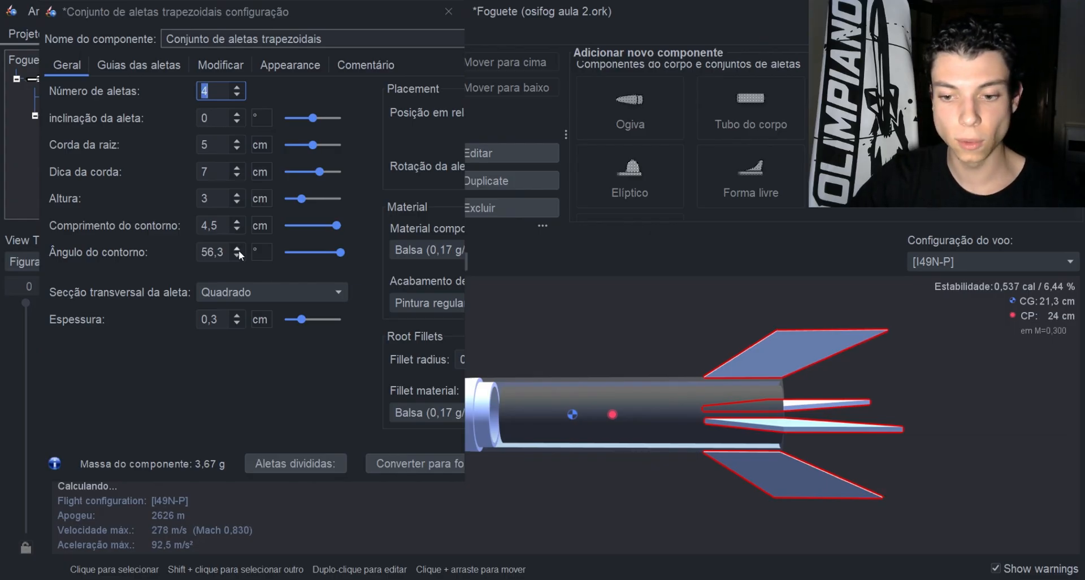
click(239, 250)
click(238, 249)
click(238, 250)
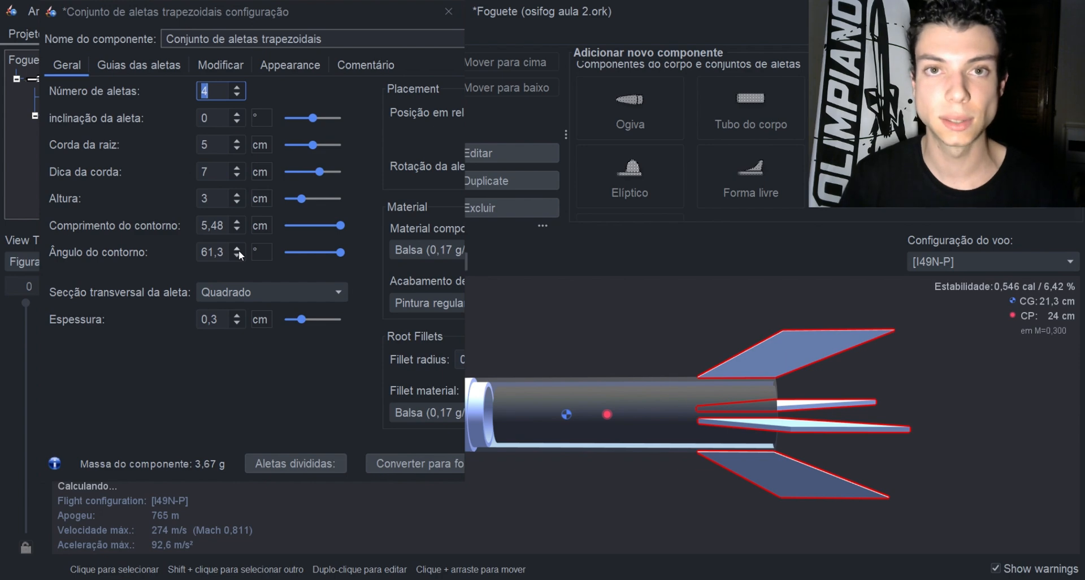
- Set the trapezoidal fins' cross section to Arredondado
click(337, 297)
click(324, 329)
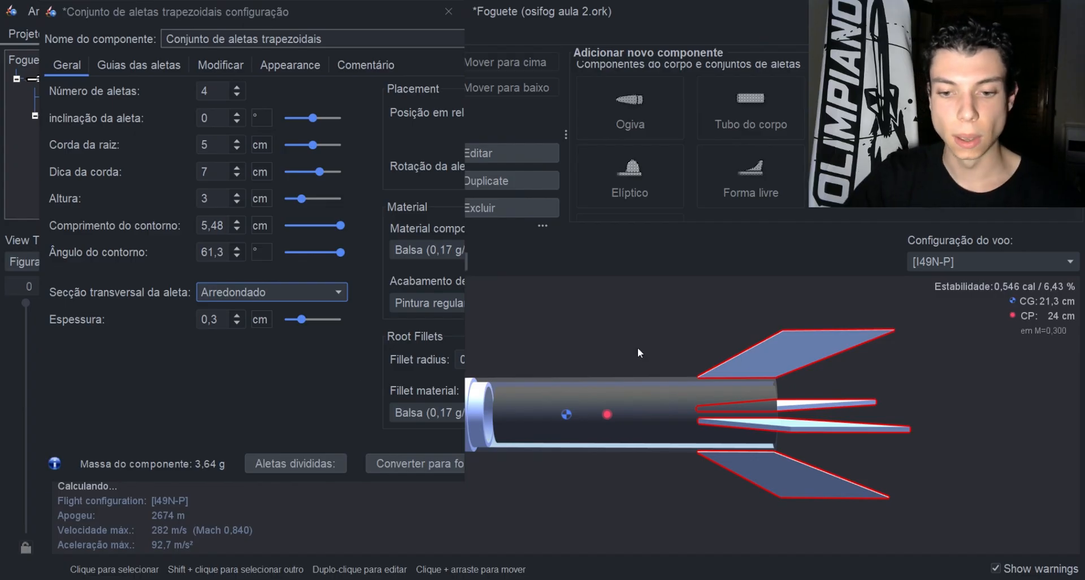
drag(637, 347, 637, 369)
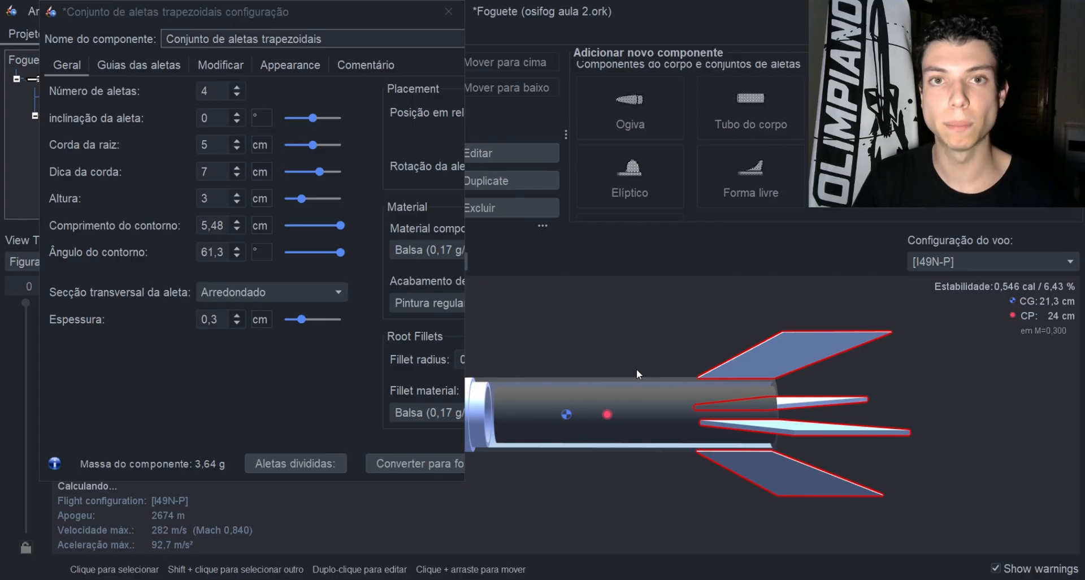
- Keep the trapezoidal fins' cross section as Arredondado and set their thickness to 0,1 cm
click(338, 293)
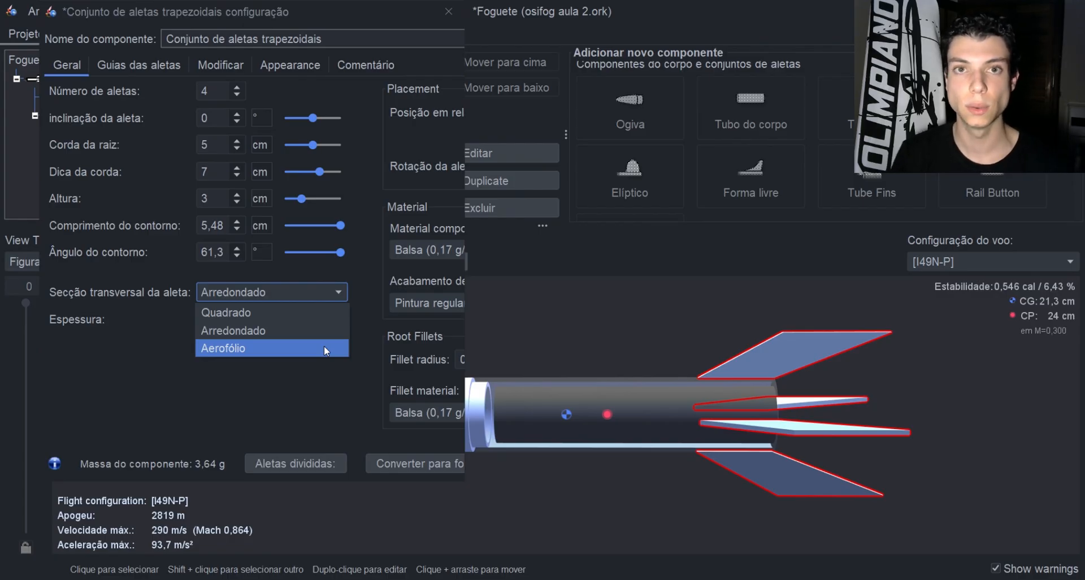
click(284, 330)
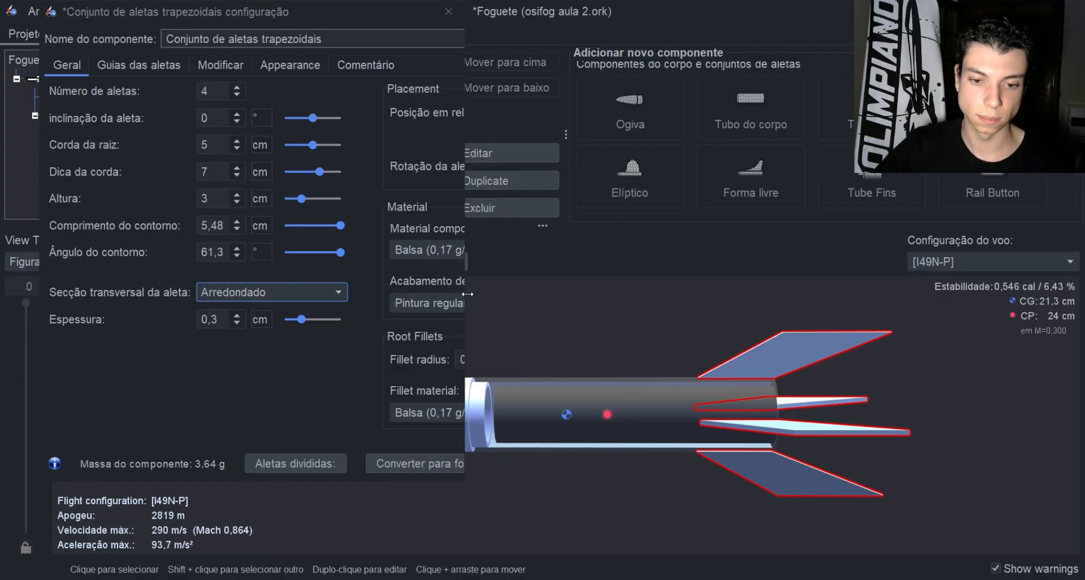
drag(468, 294, 834, 339)
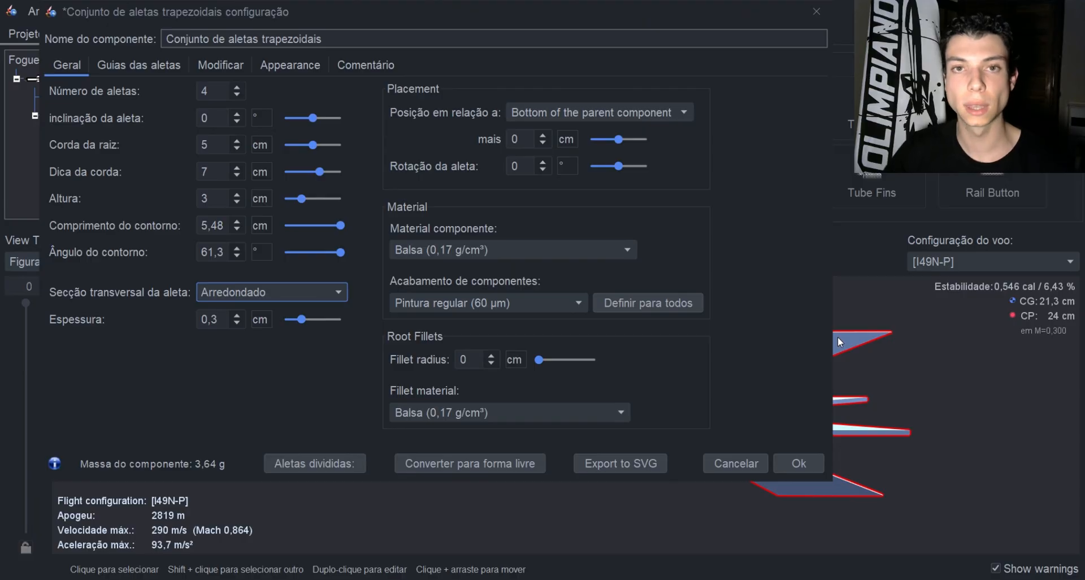
click(221, 320)
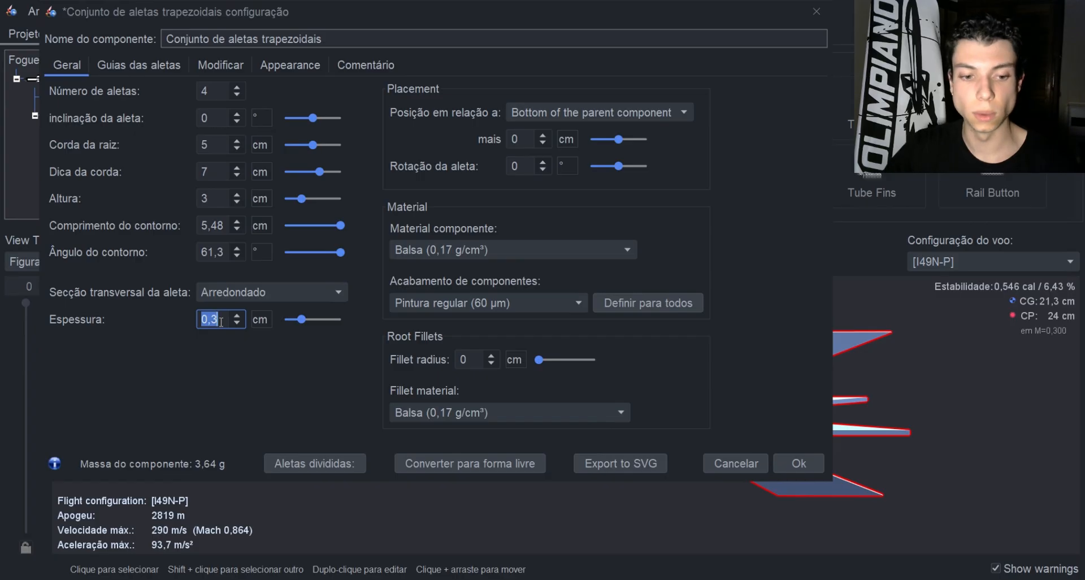
text(0,)
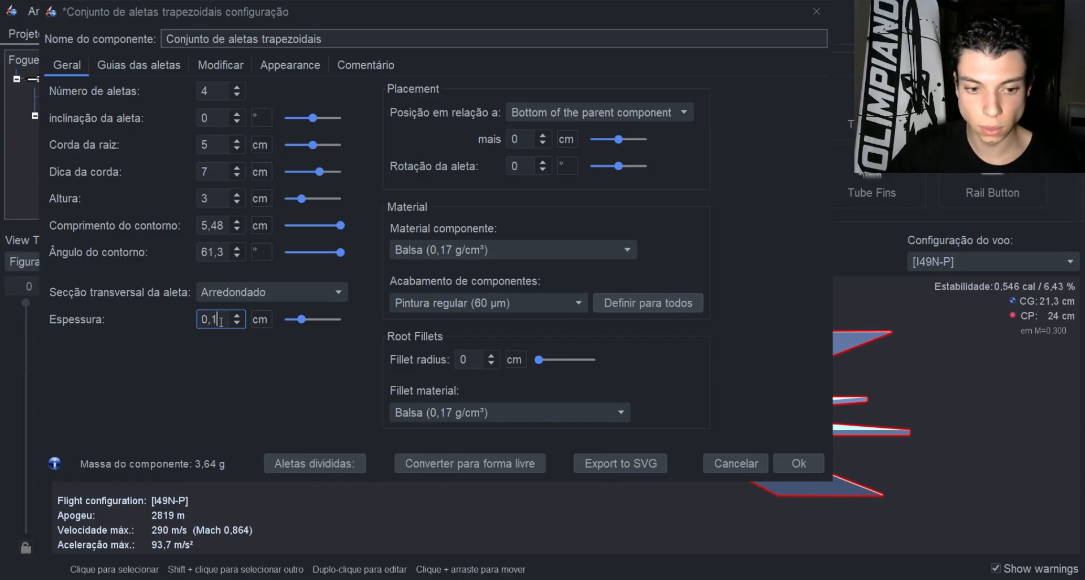
key(Tab)
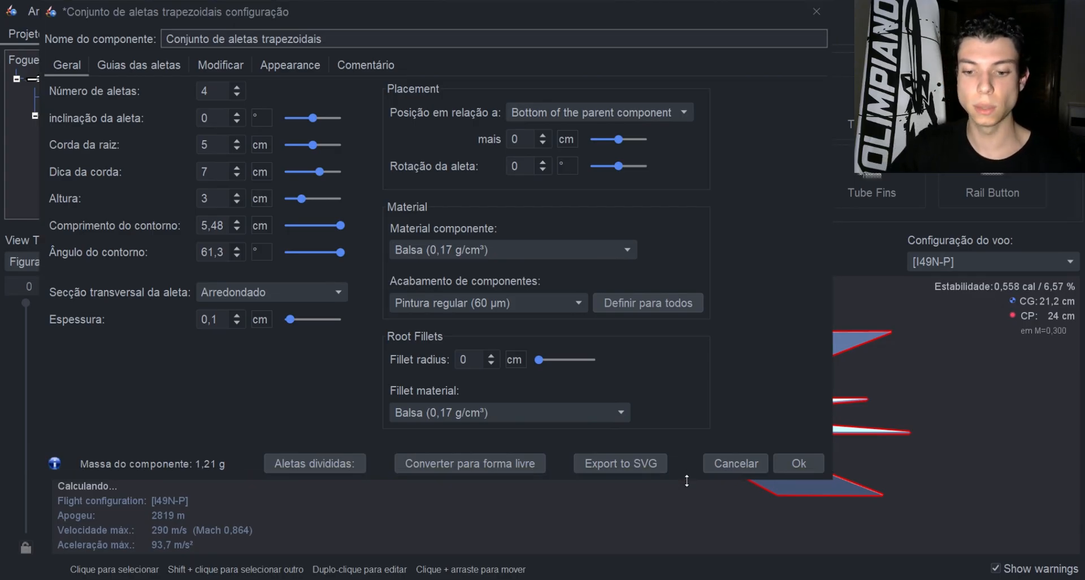
drag(686, 481, 676, 321)
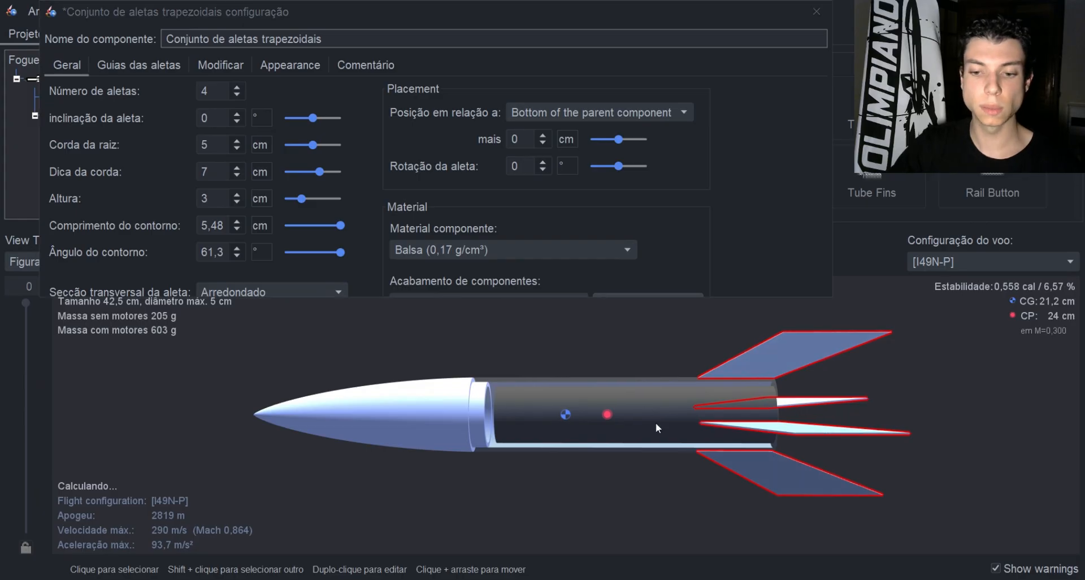
drag(656, 428, 634, 469)
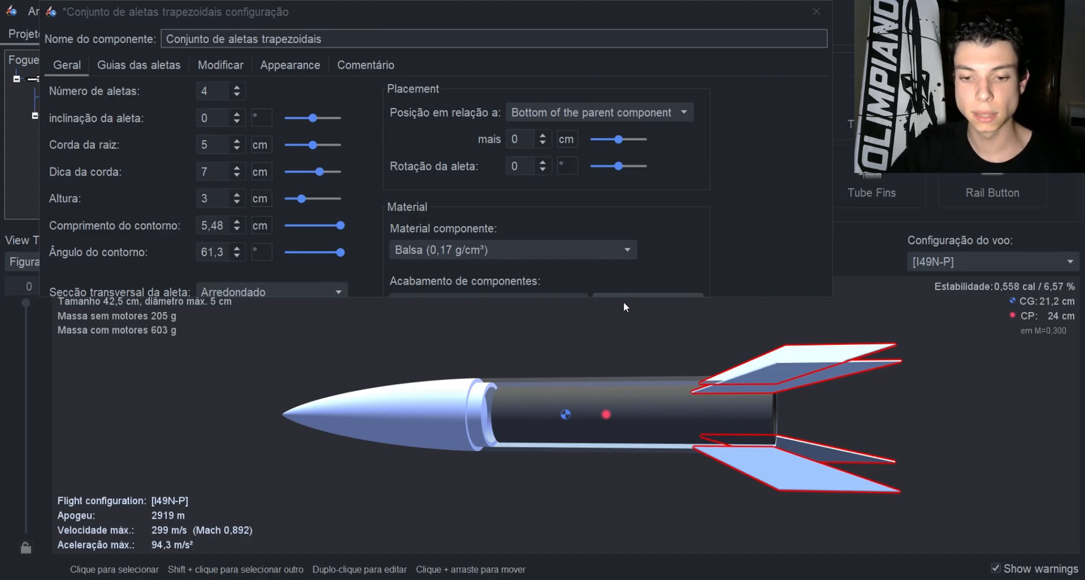
drag(623, 296, 613, 419)
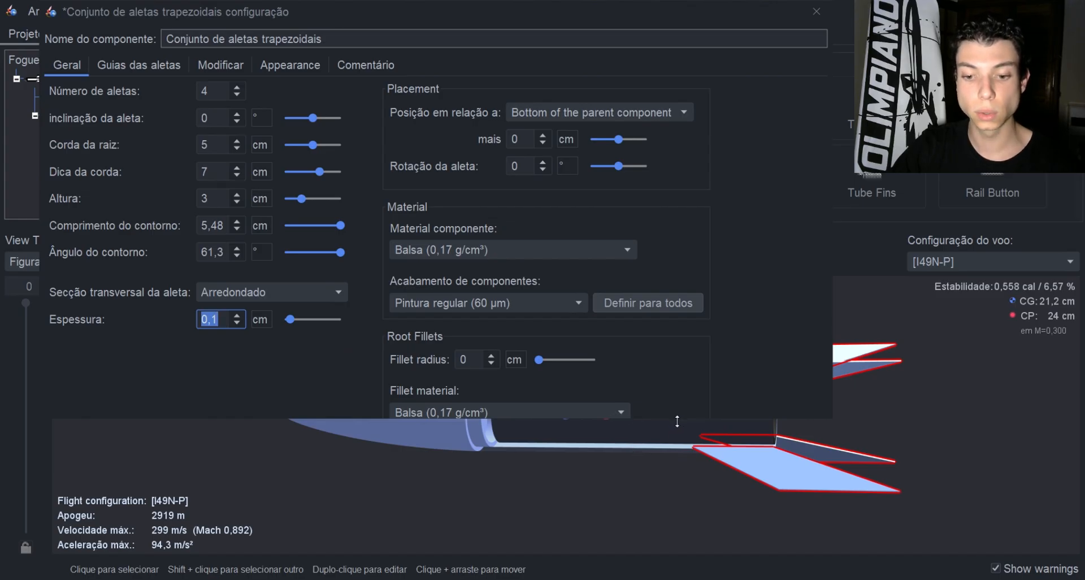
drag(676, 418, 677, 505)
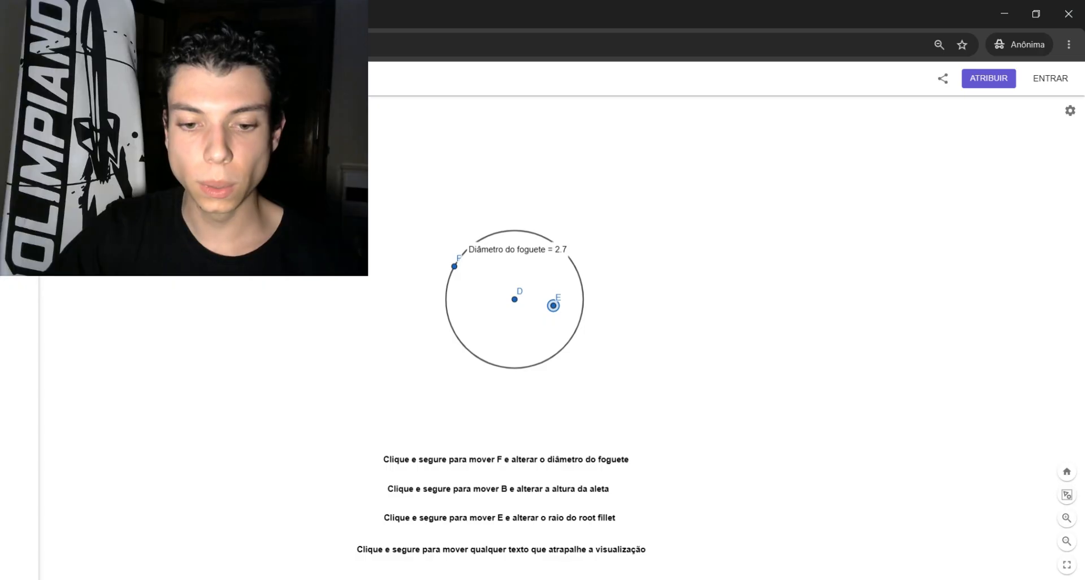
- In the browser's interactive root fillet diagram, move point F to change the rocket diameter to 2.6
drag(455, 266, 452, 282)
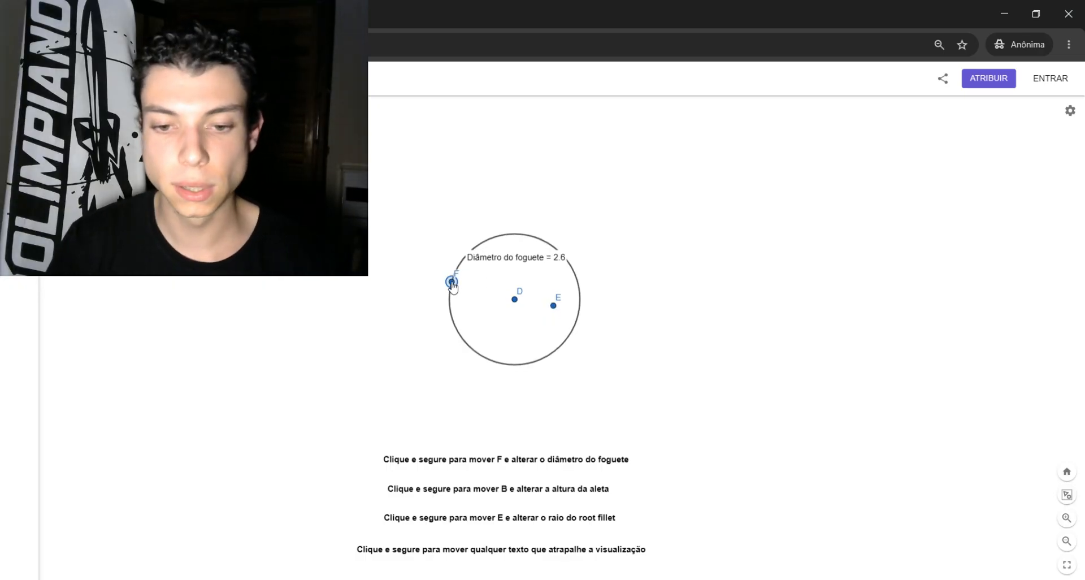
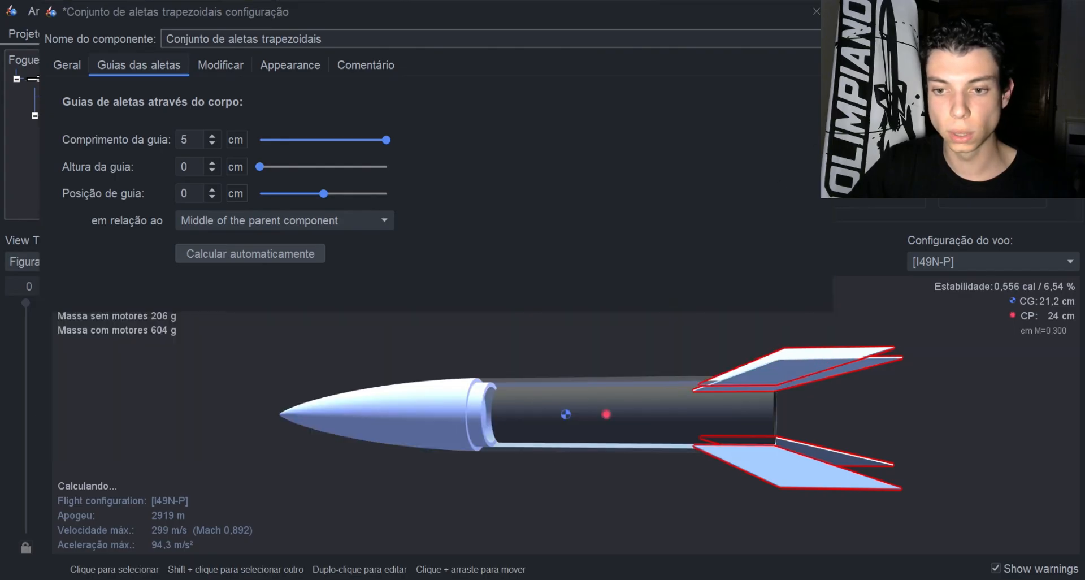
- Set the trapezoidal fins' through-body tab height to 0,3 cm
drag(821, 150, 528, 149)
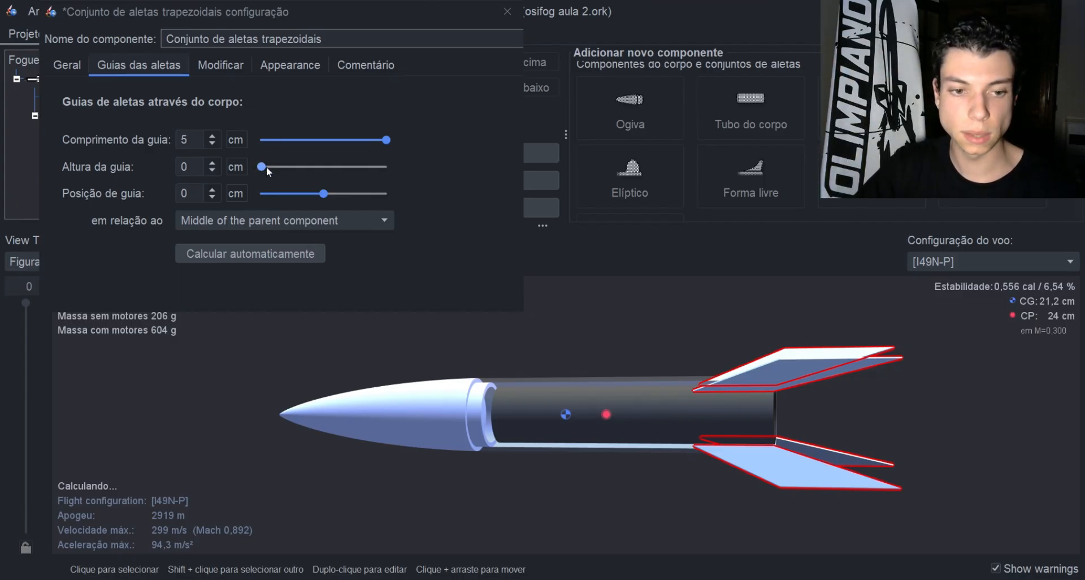
drag(266, 168, 279, 169)
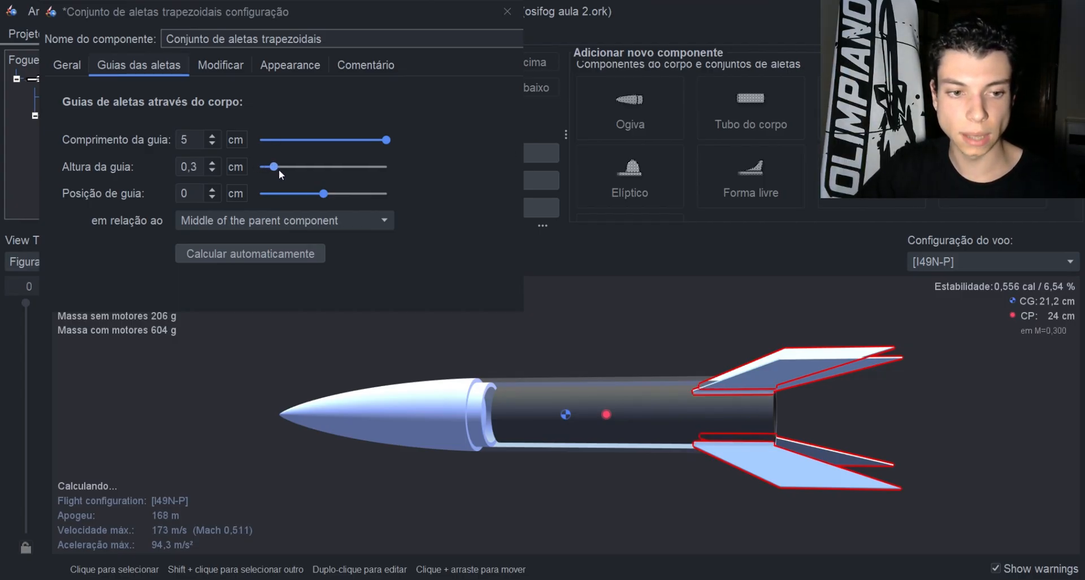
drag(601, 372, 723, 374)
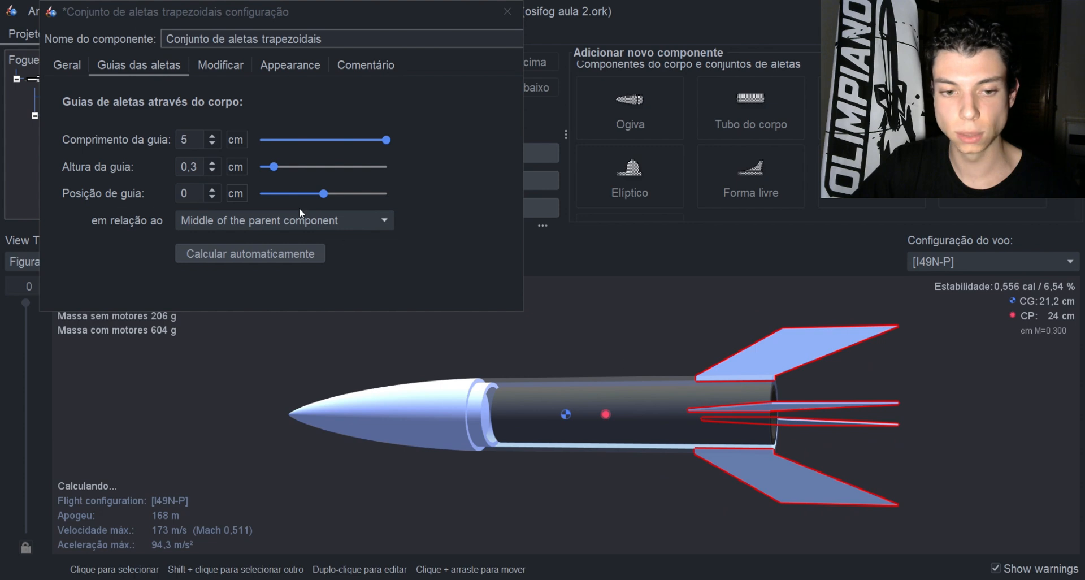
mouse_move(286, 172)
mouse_down()
mouse_move(296, 172)
mouse_move(277, 179)
mouse_up()
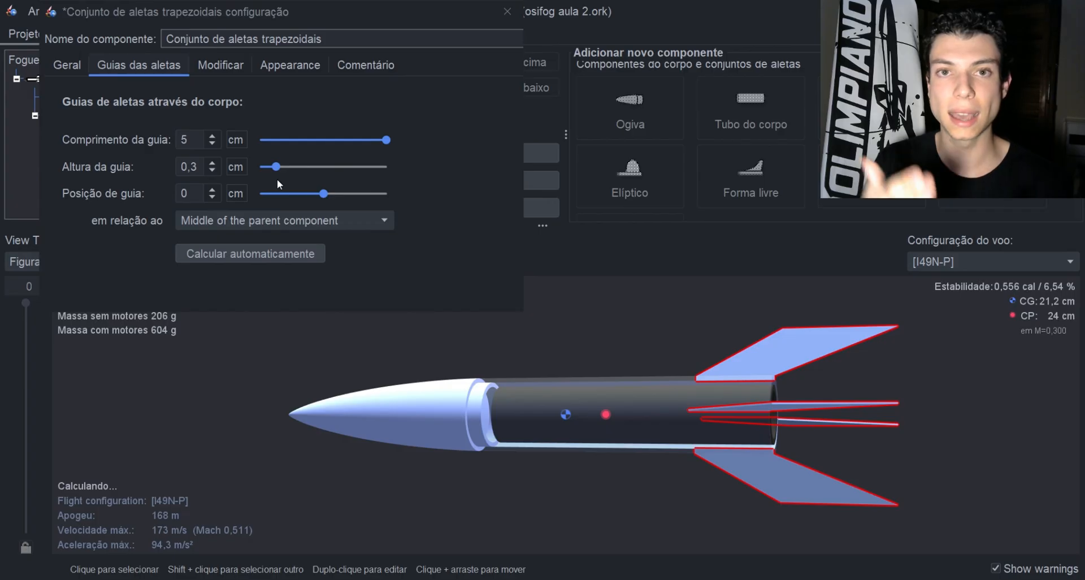
- Examine the fin tabs on the body tube from behind and from the side, and close the fin configuration
drag(891, 458, 806, 493)
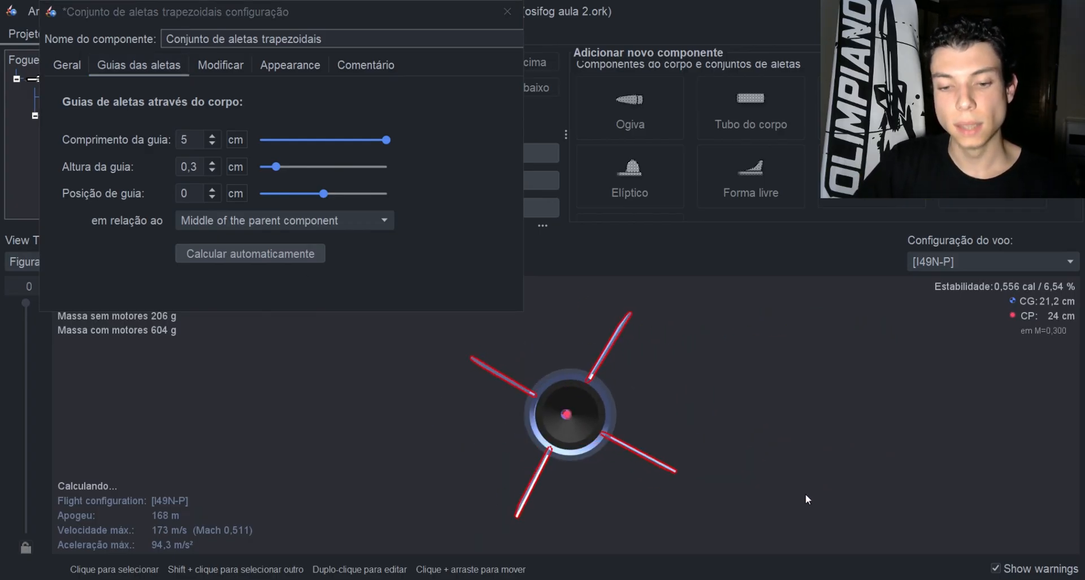
drag(695, 409, 694, 419)
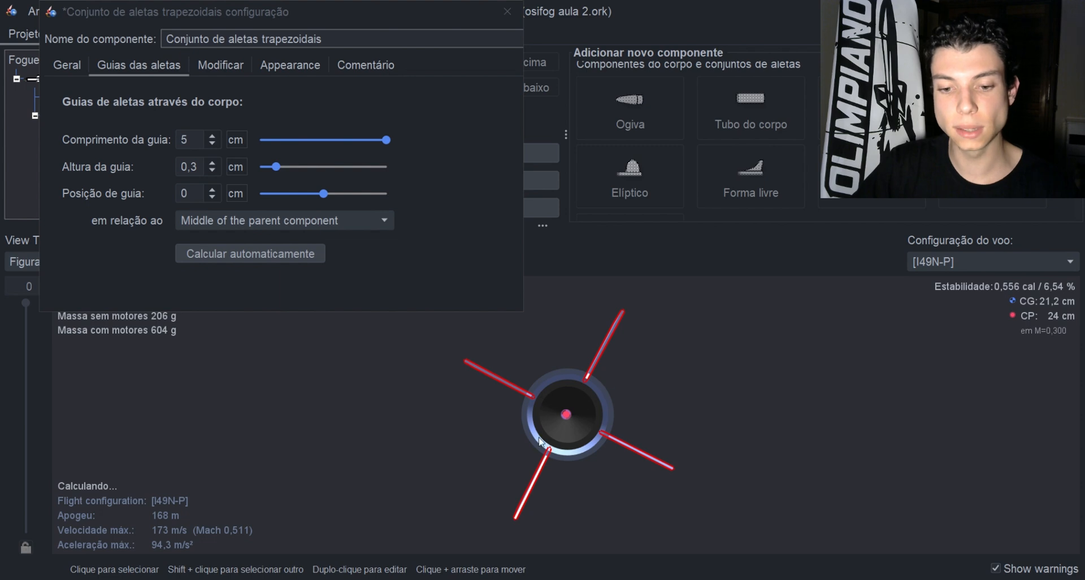
drag(582, 412, 716, 337)
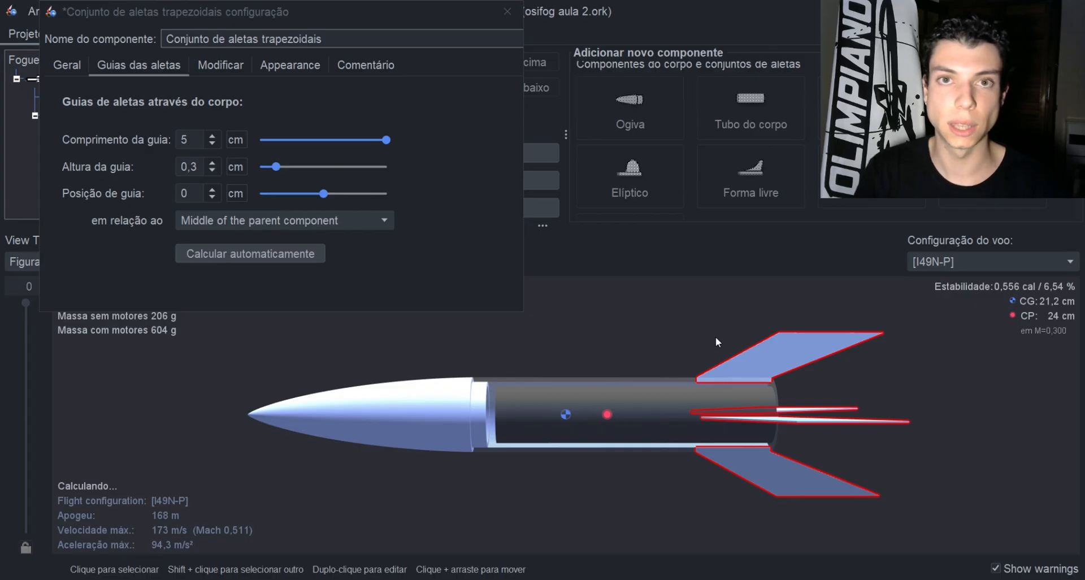
drag(821, 419, 902, 381)
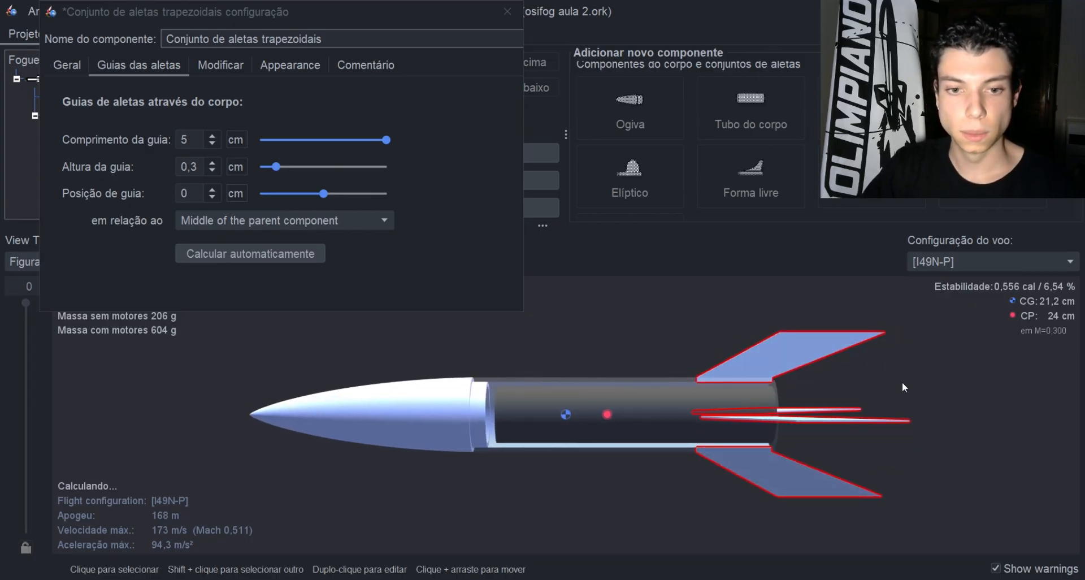
click(507, 11)
drag(833, 354, 782, 414)
drag(661, 326, 688, 359)
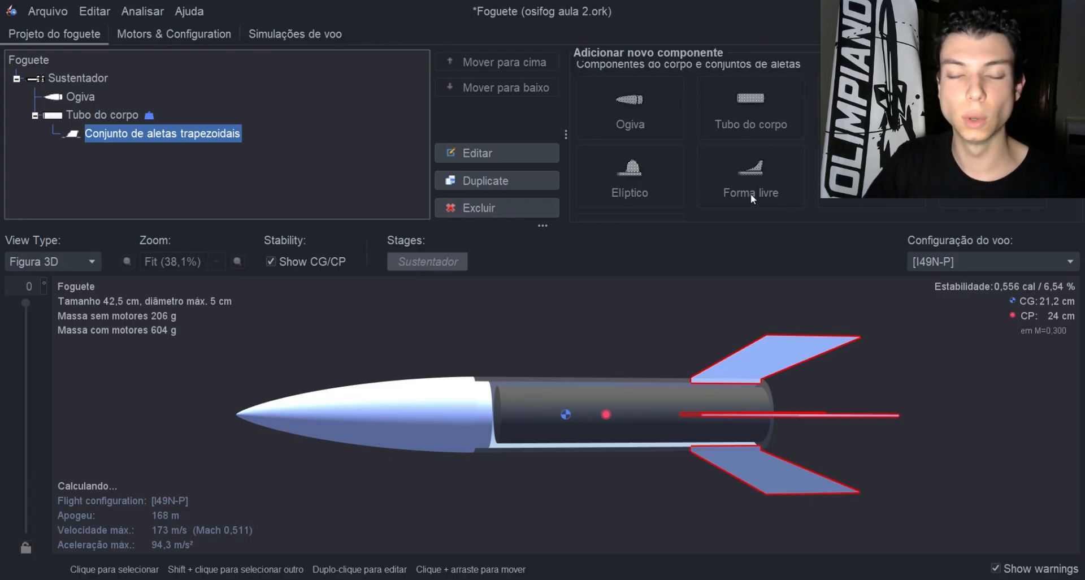
- Reopen the trapezoidal fin set's configuration and convert it to a freeform fin set
click(496, 152)
click(76, 64)
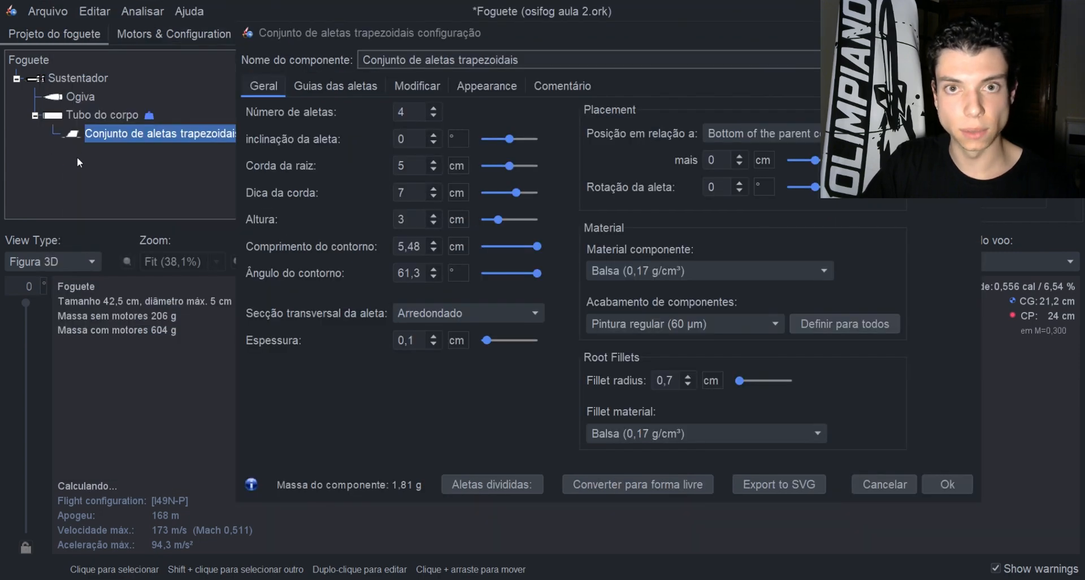
click(622, 485)
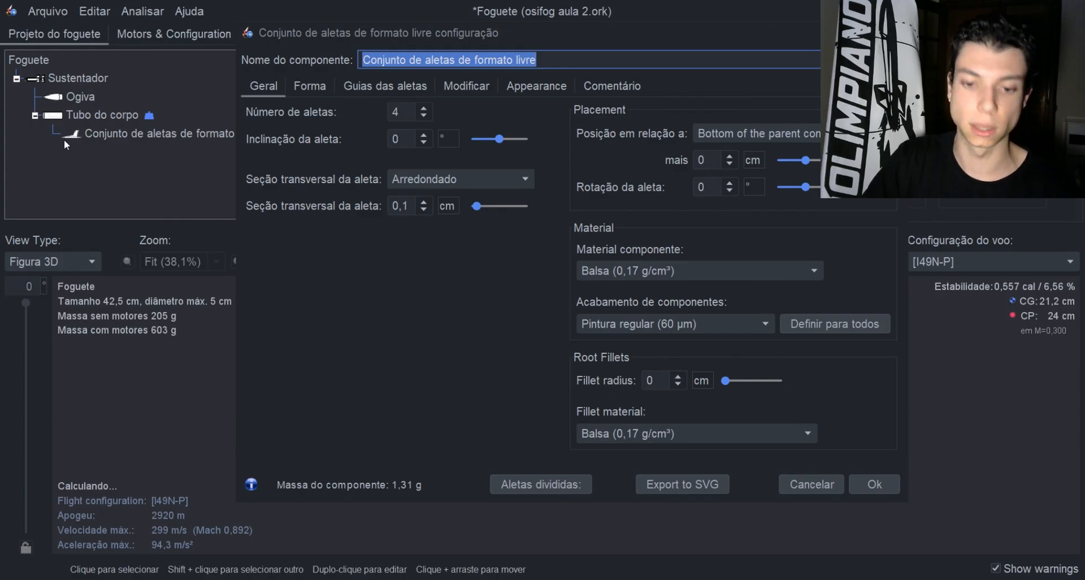
- Reshape the freeform fin by moving its two outer corners to about (3,41; 3,15) cm and (7,06; 3,39) cm
click(308, 87)
drag(648, 34, 517, 49)
drag(479, 179, 401, 173)
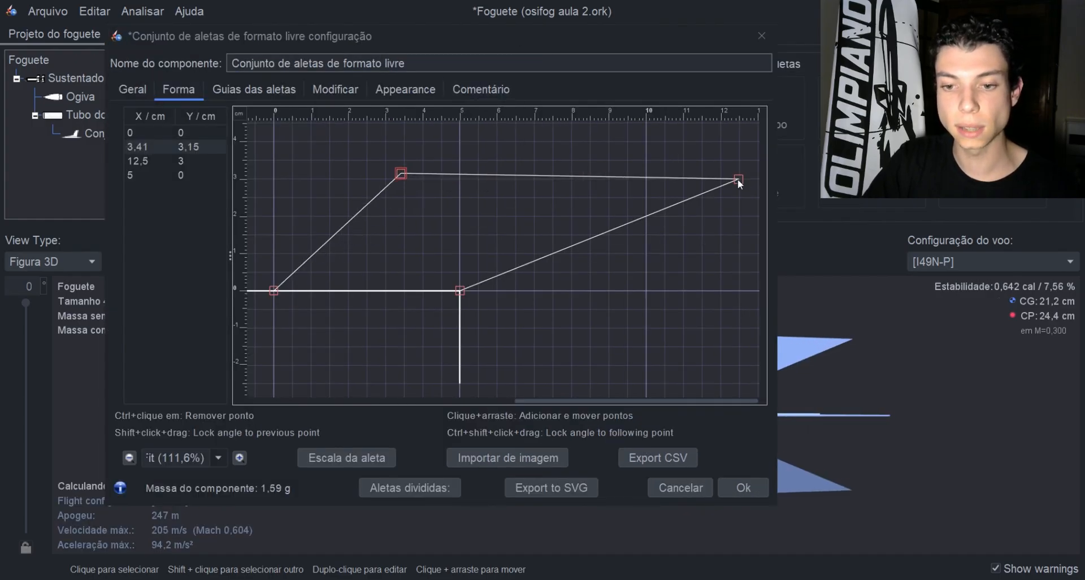
drag(738, 179, 770, 127)
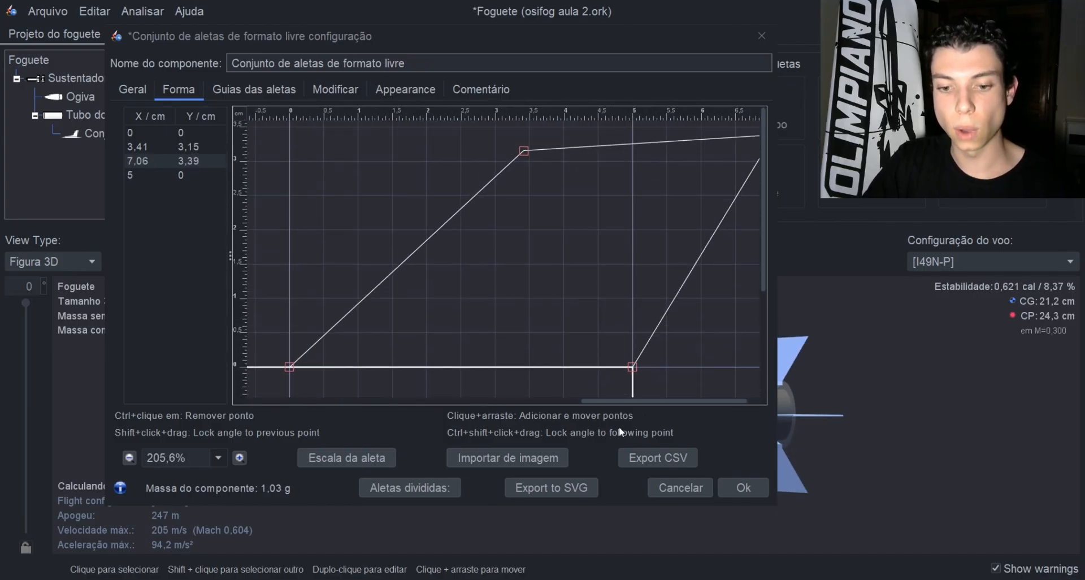
drag(669, 398, 714, 395)
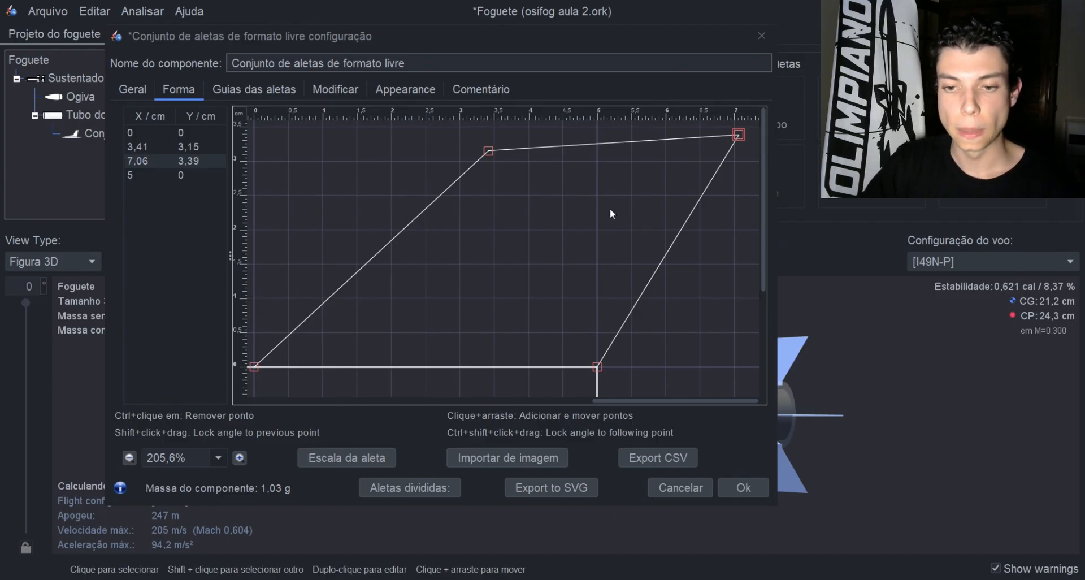
- Add two points along the fin's outer edge at about (3,98; 3,49) cm and (4,56; 3,48) cm
click(487, 153)
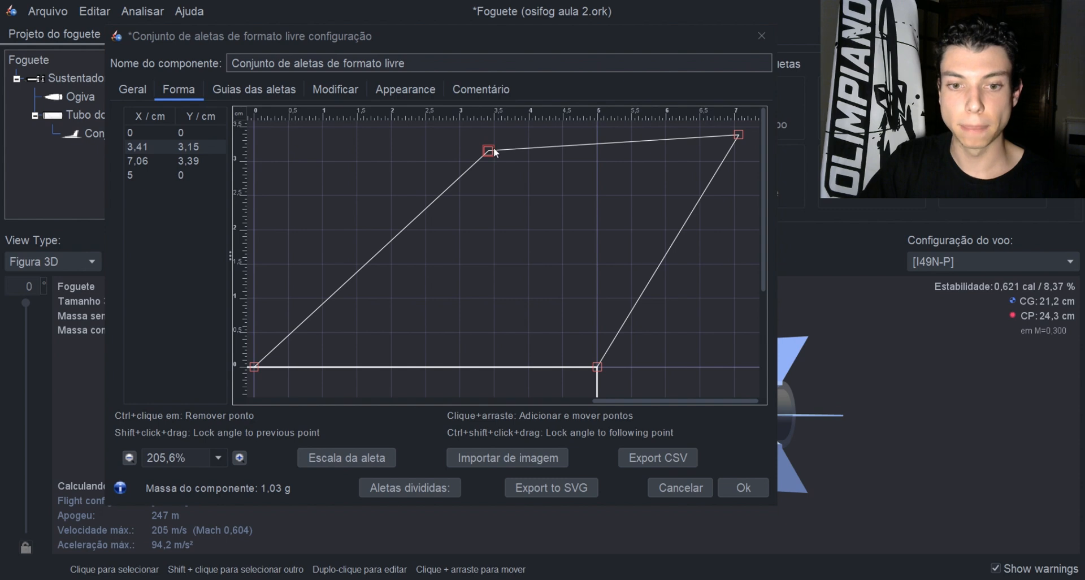
drag(493, 146, 527, 145)
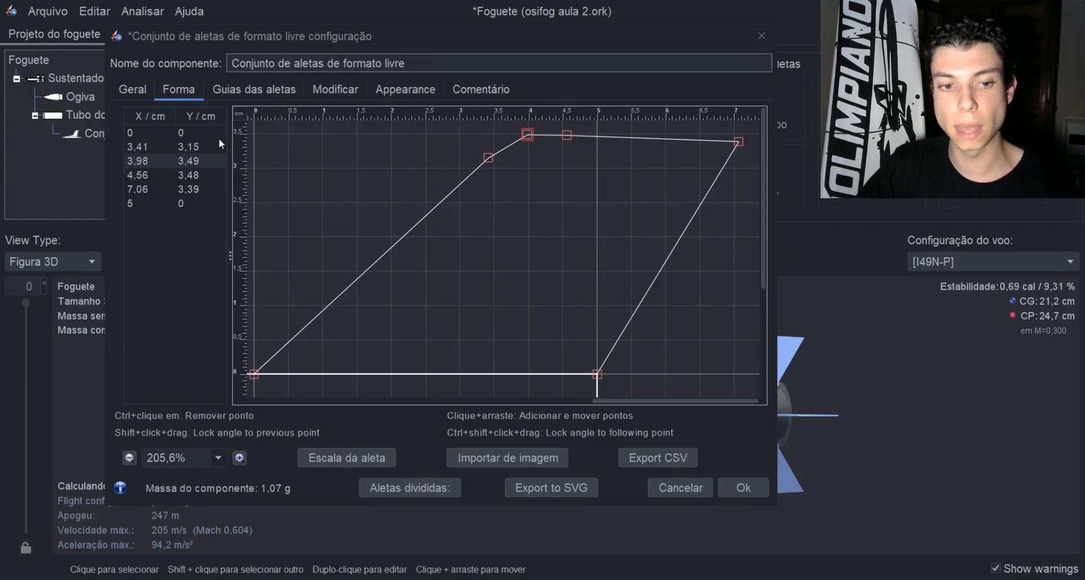
- Delete the fin outline points at (3,41; 3,15) cm and (3,98; 3,49) cm
click(488, 159)
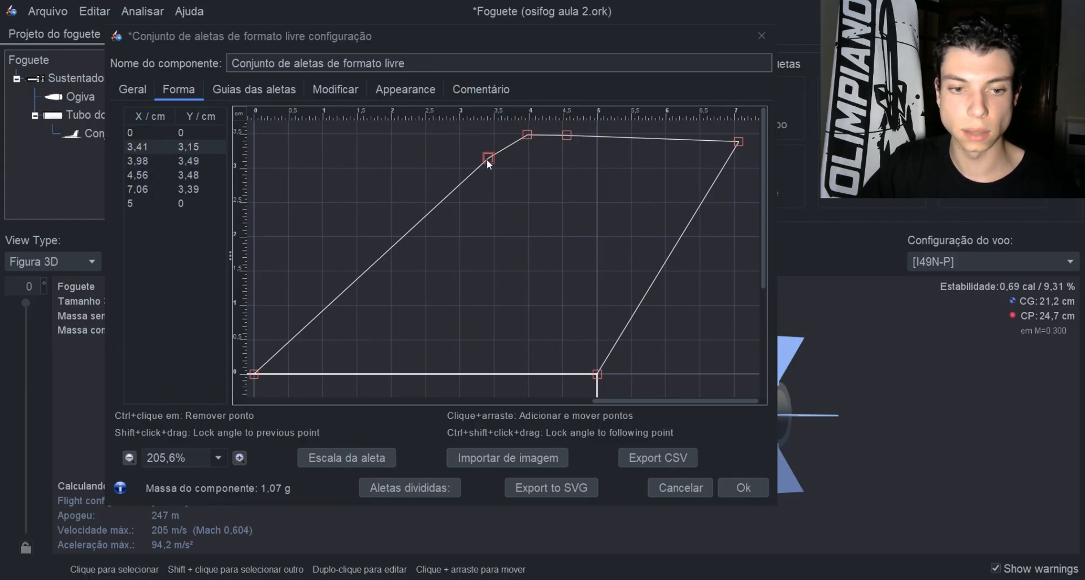
right_click(182, 144)
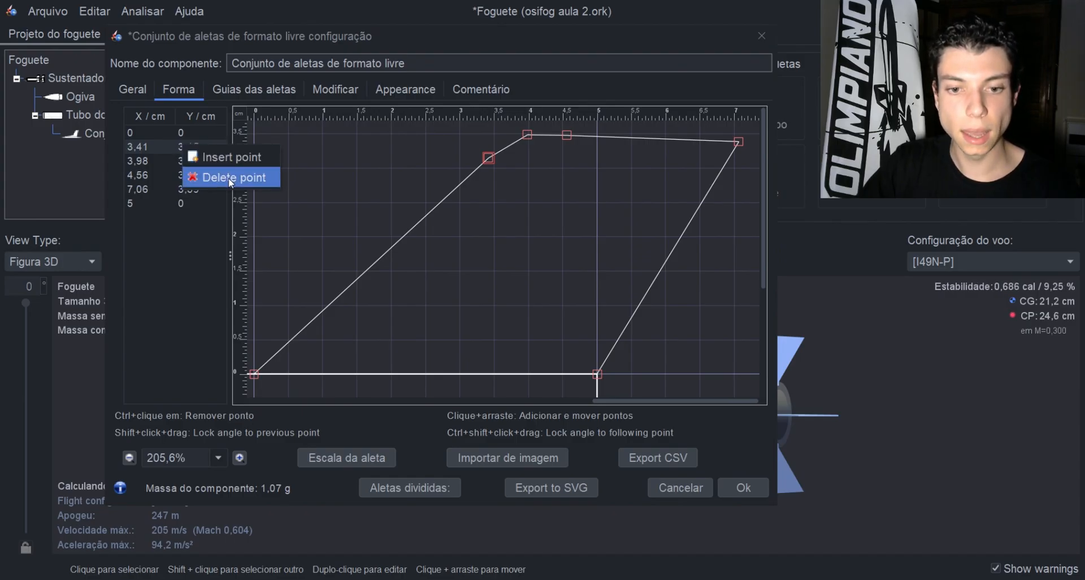
click(246, 176)
click(527, 135)
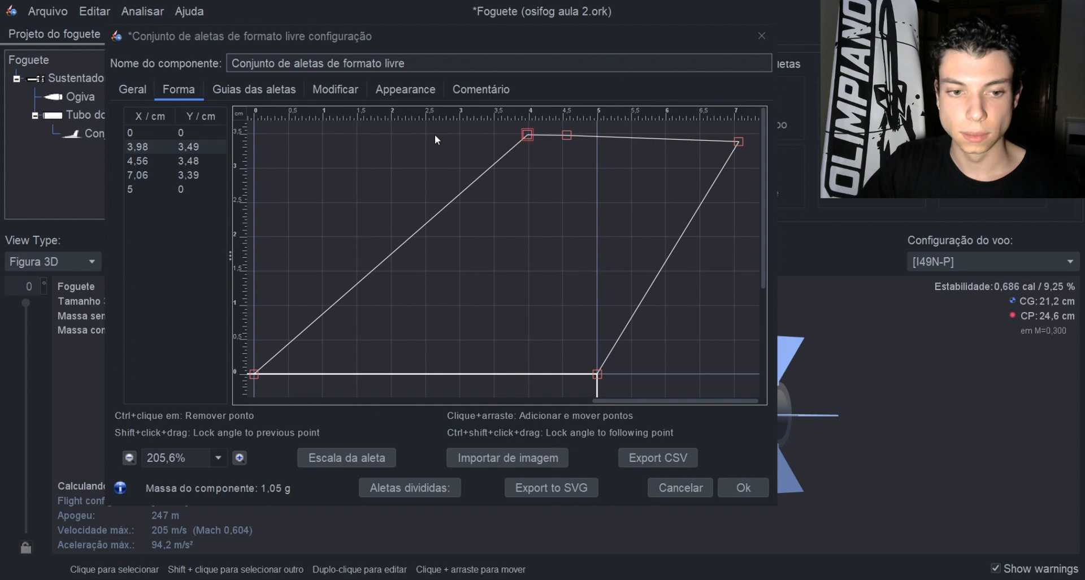
right_click(212, 148)
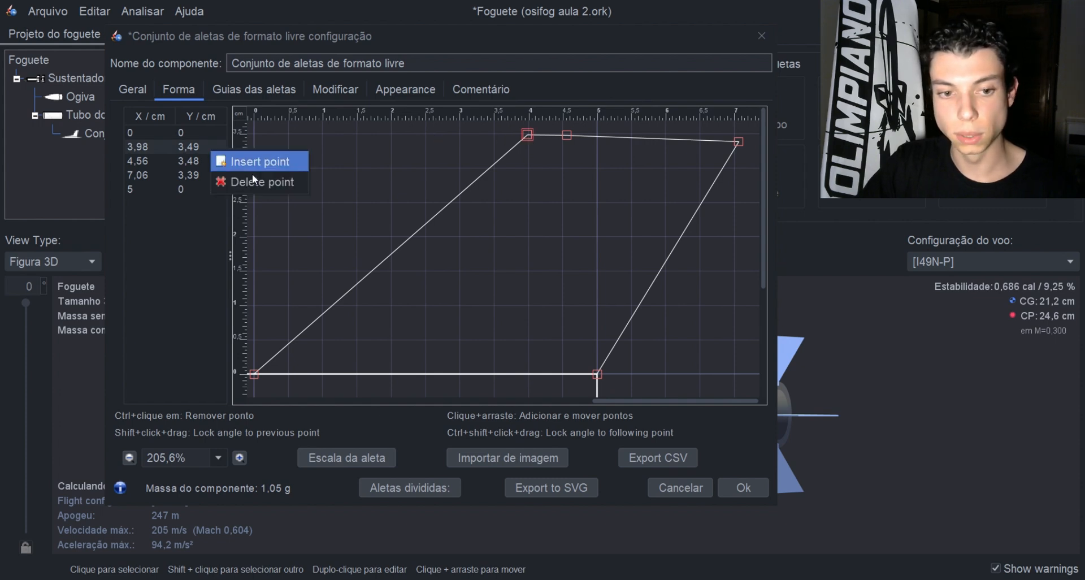
click(249, 179)
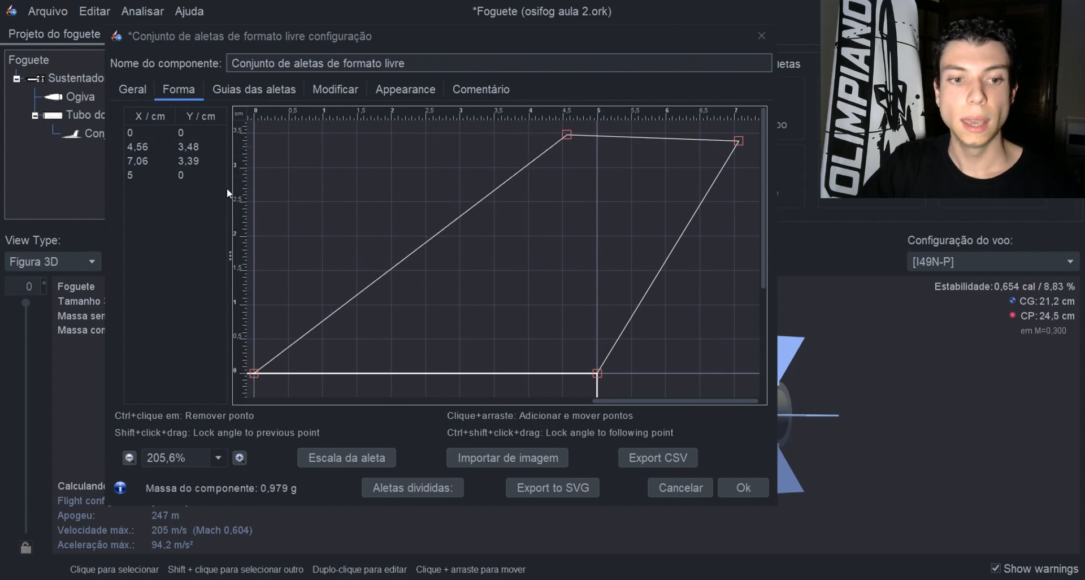
- Set the X coordinate of the freeform fin's outer leading corner to 4 cm and accept the fin configuration
double_click(149, 147)
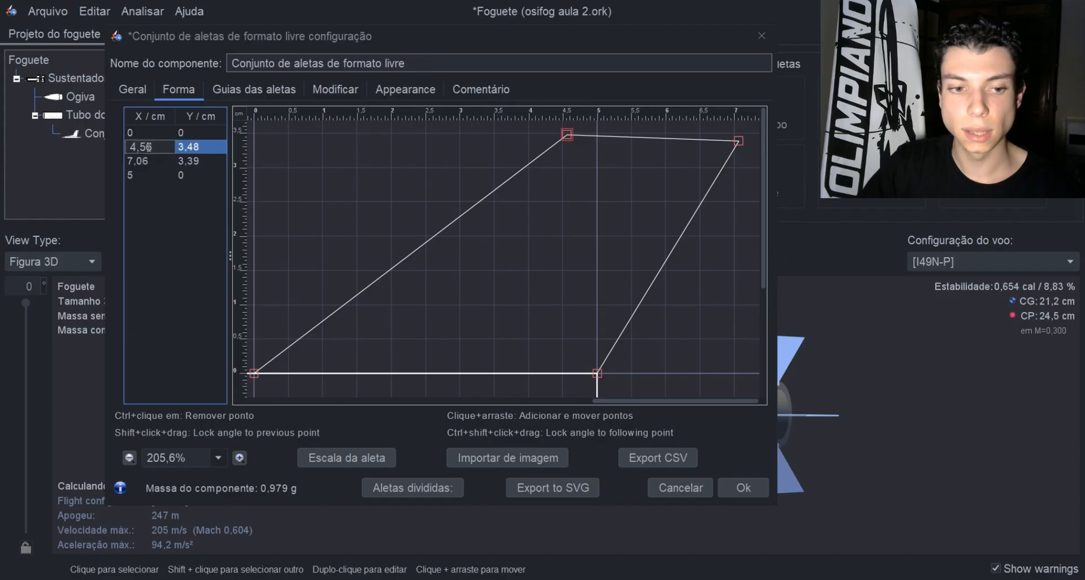
double_click(148, 147)
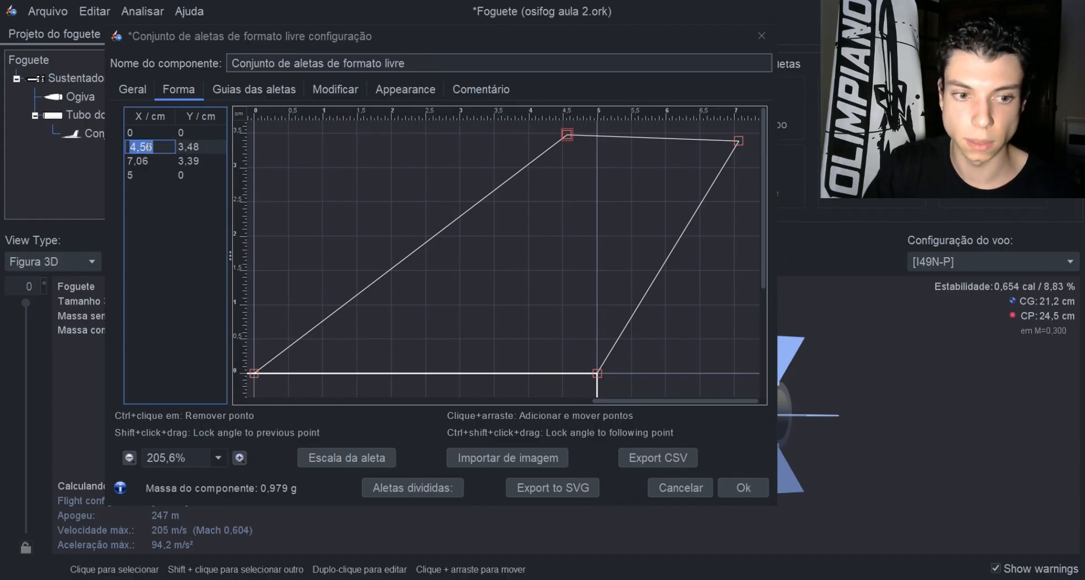
text(4)
key(Return)
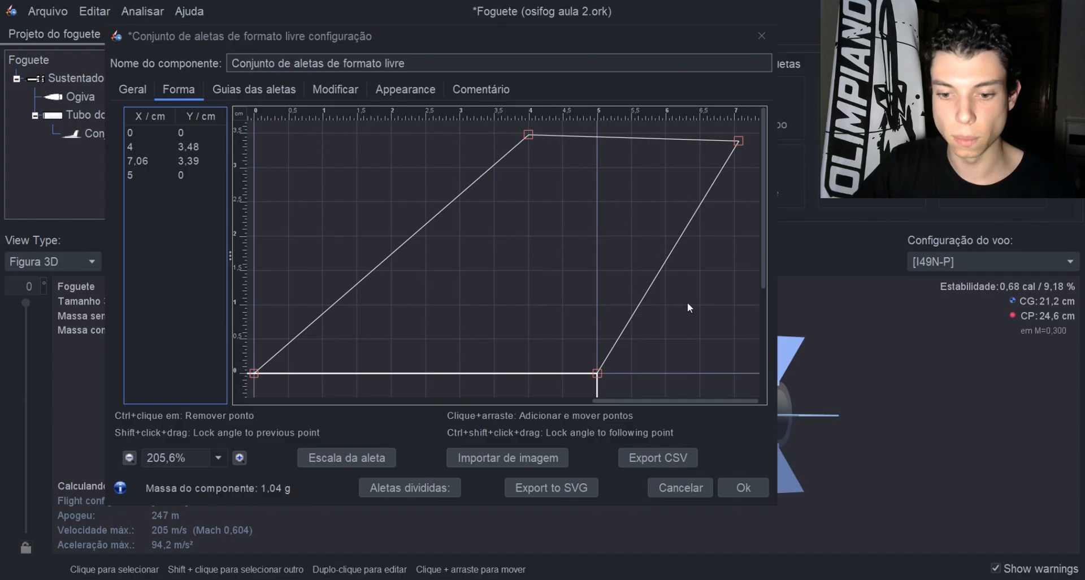
click(755, 490)
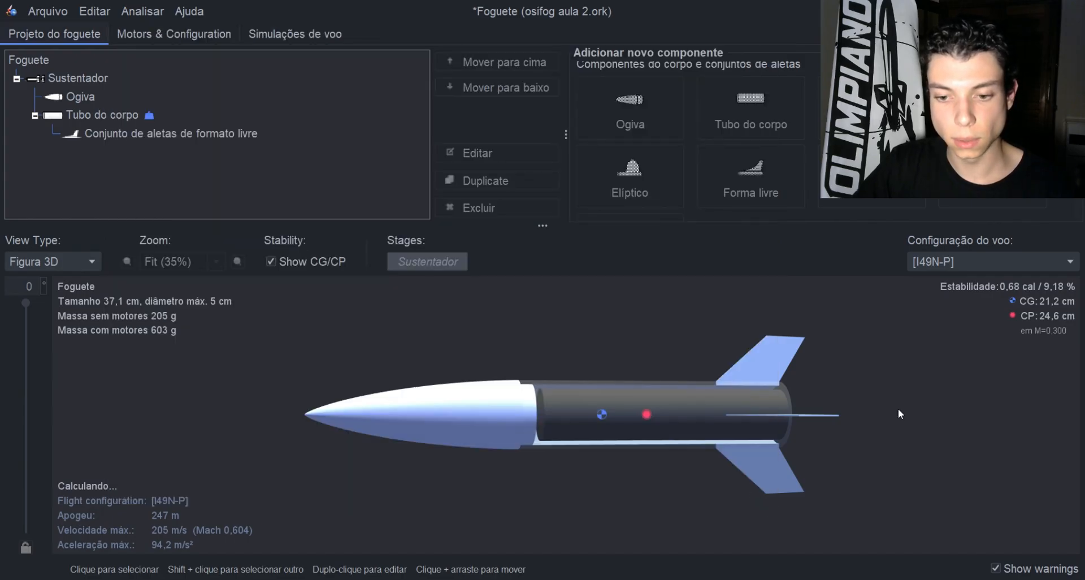
drag(897, 408, 810, 476)
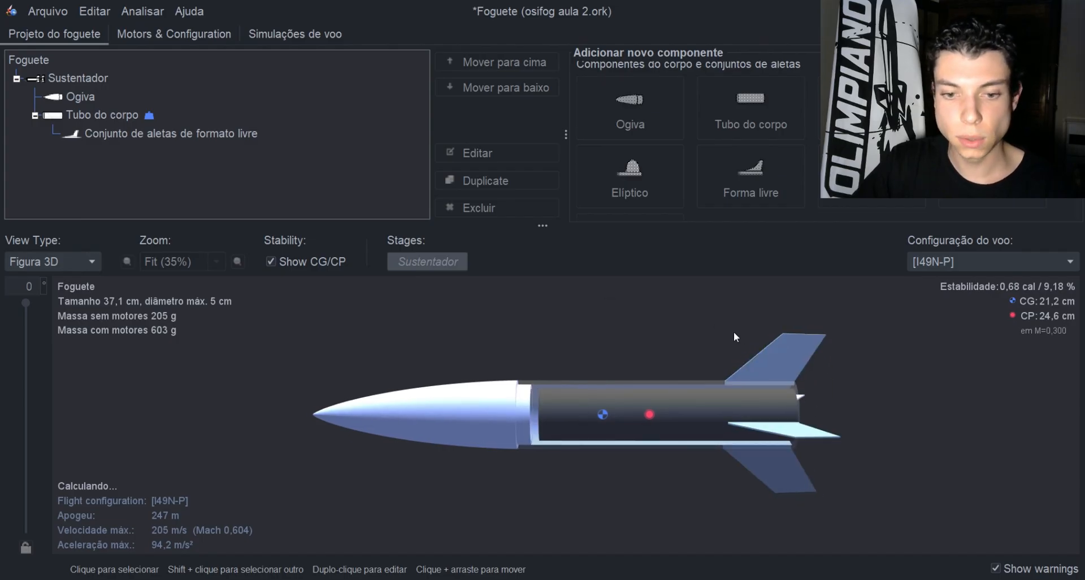
click(791, 347)
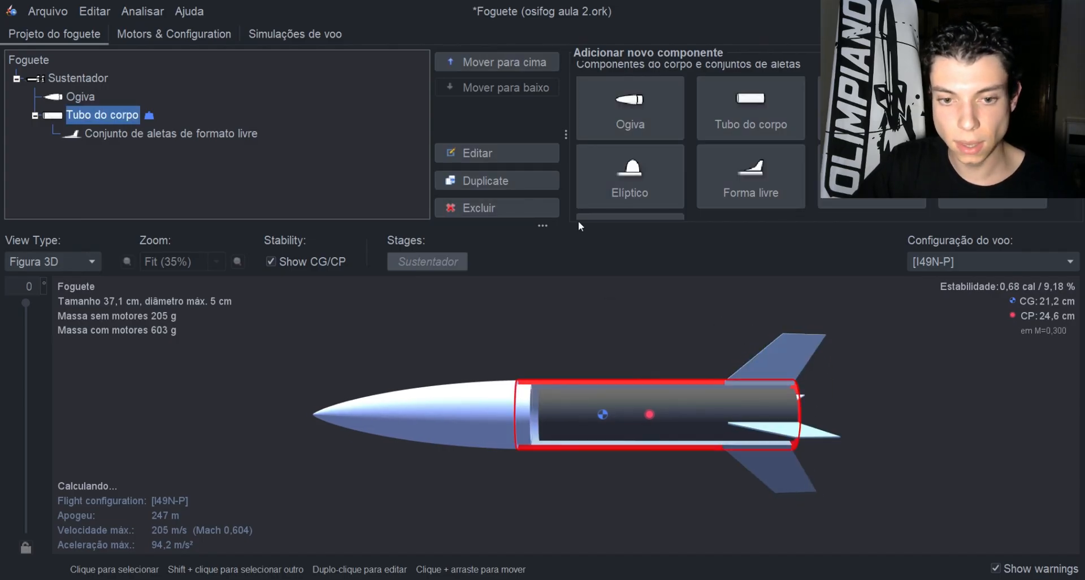
click(536, 208)
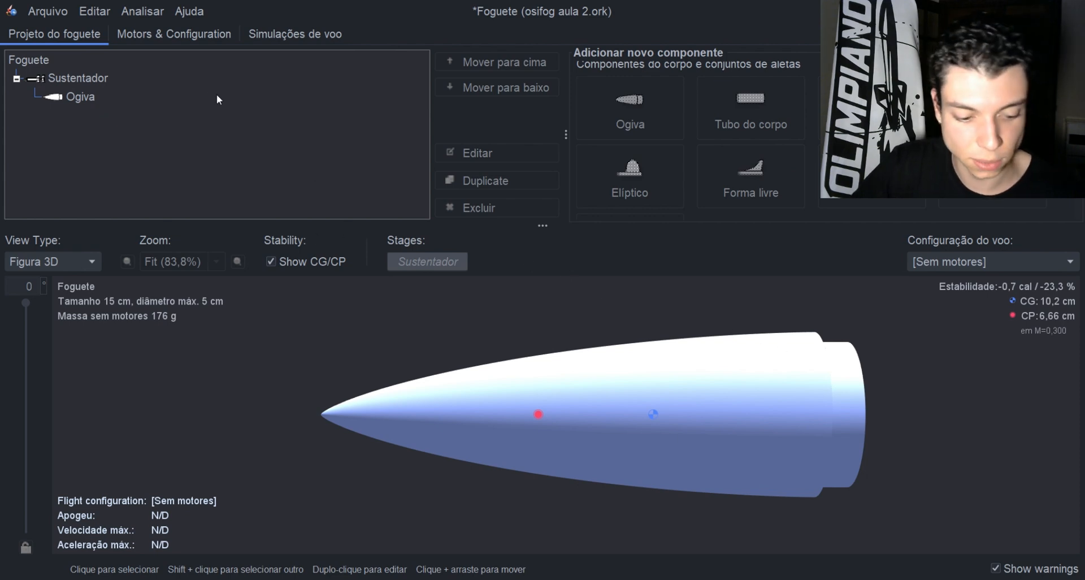
key(ctrl+z)
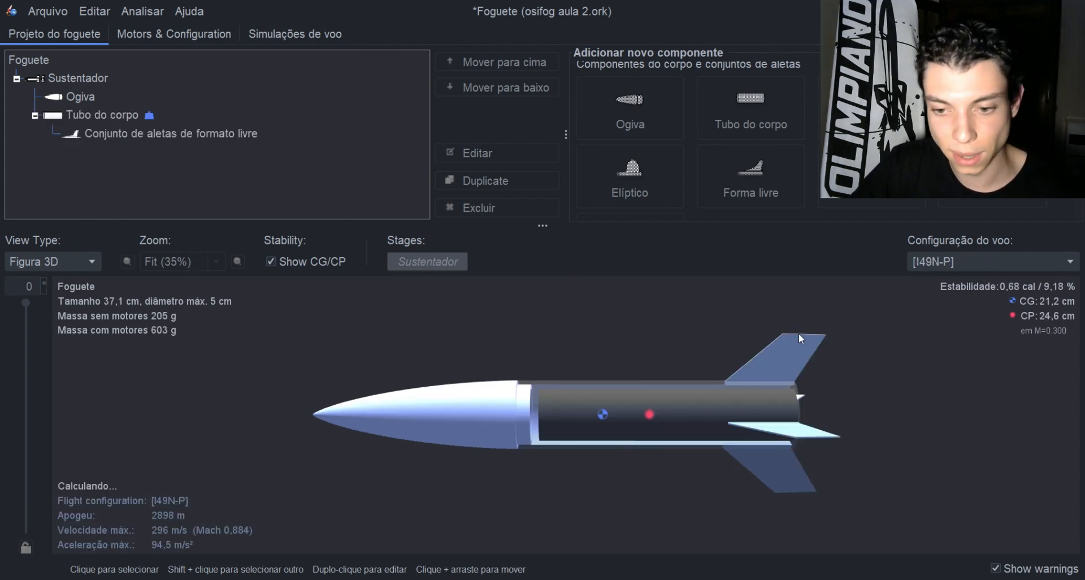
- Delete the freeform fin set from the body tube
drag(881, 386, 935, 388)
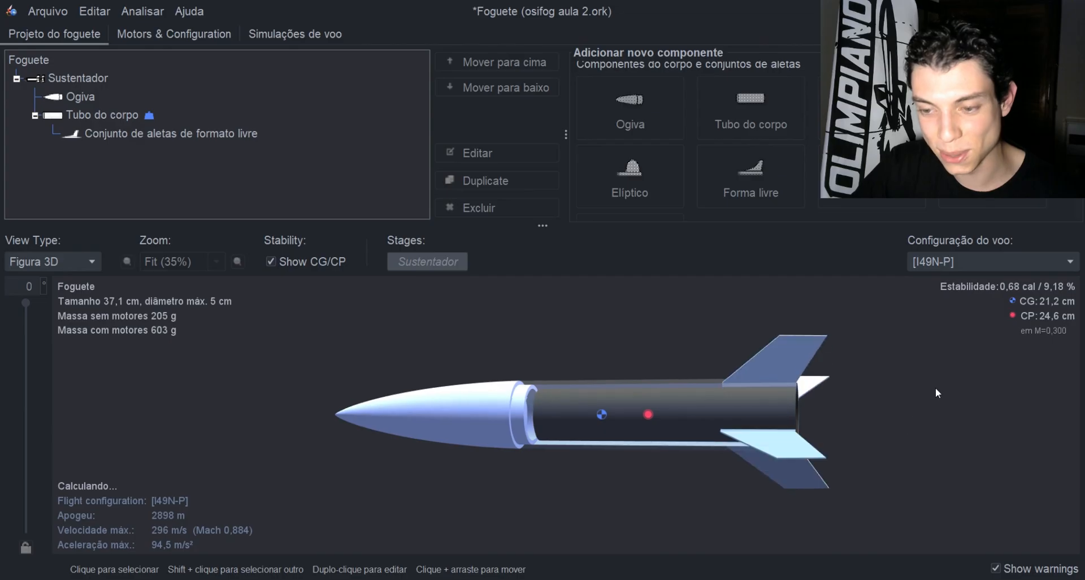
drag(805, 414, 350, 137)
click(207, 137)
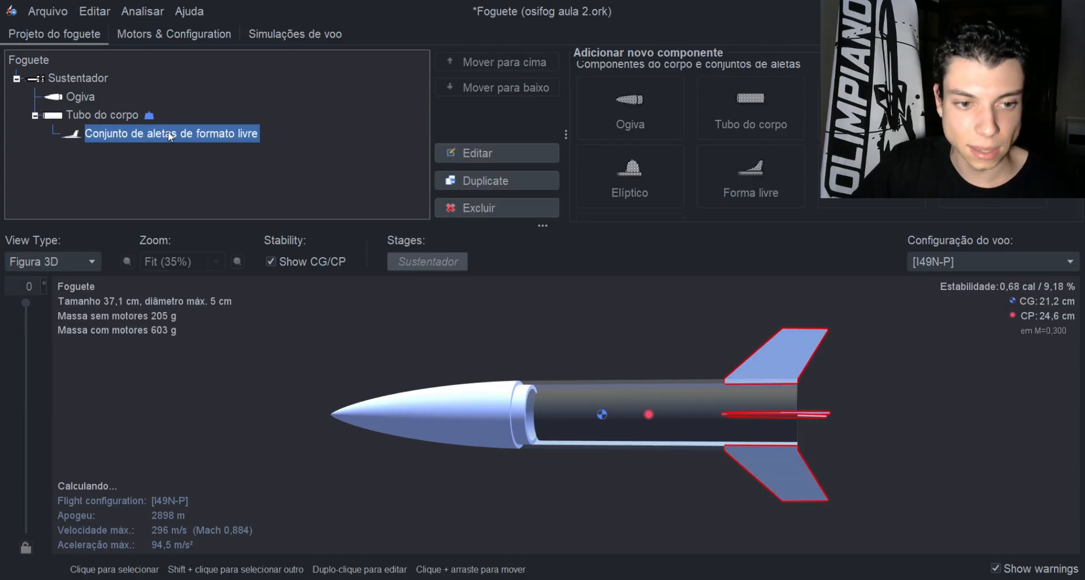
click(526, 214)
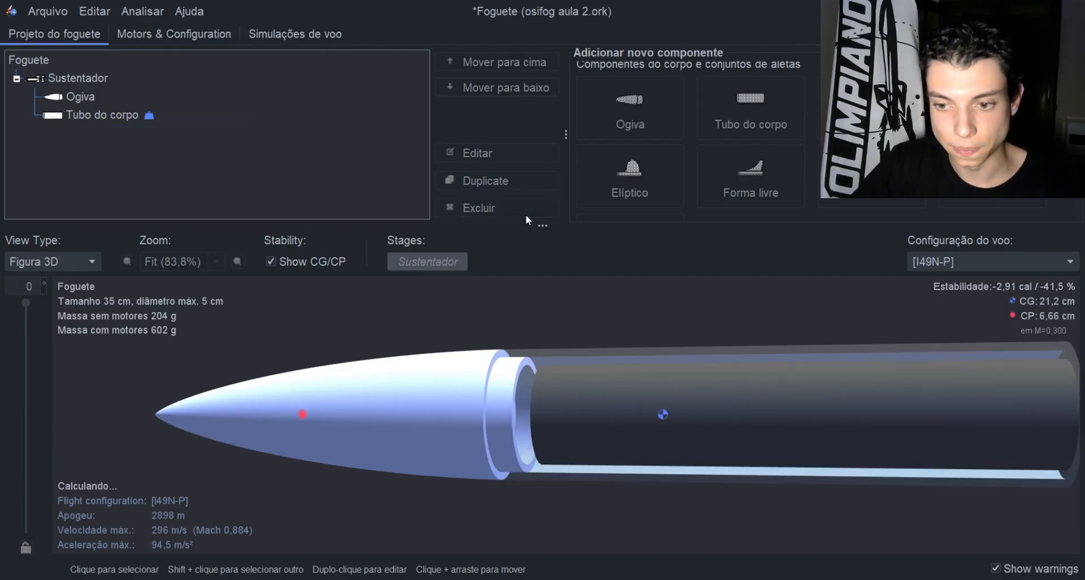
- Add a tube fin set to the body tube
drag(786, 355, 892, 390)
click(882, 397)
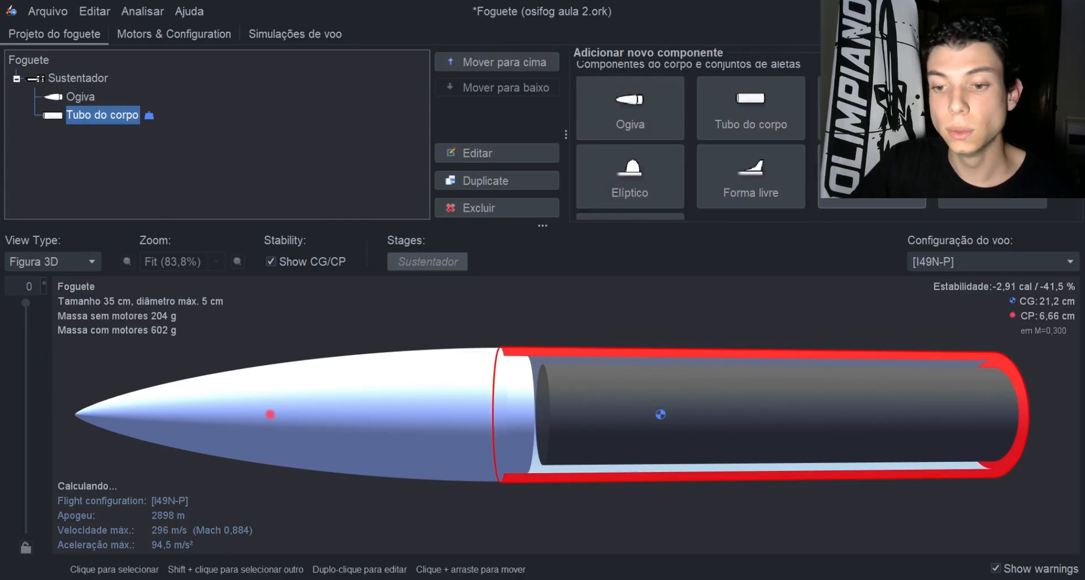
click(872, 176)
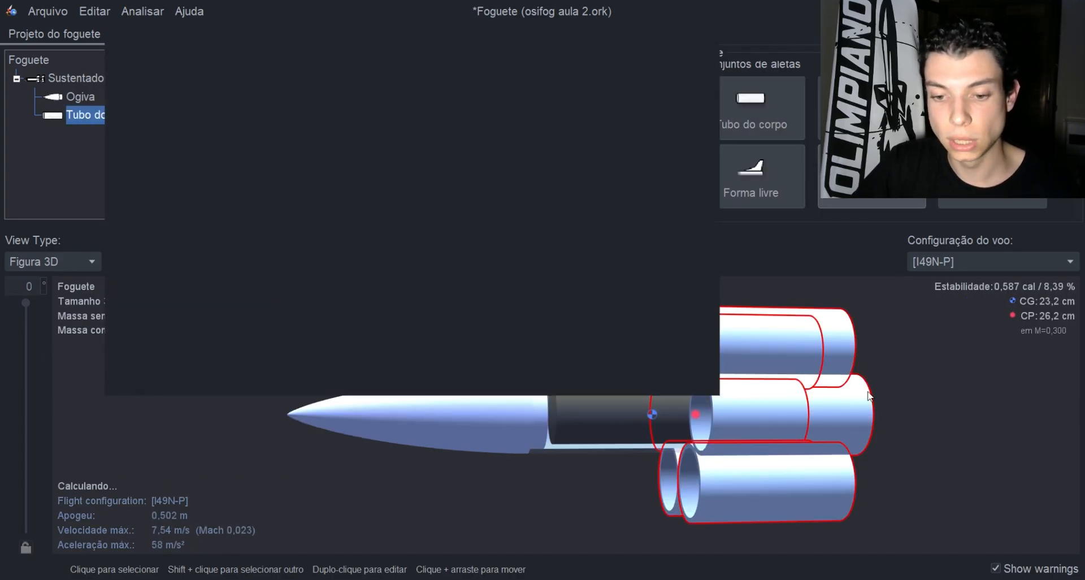
drag(819, 383, 883, 385)
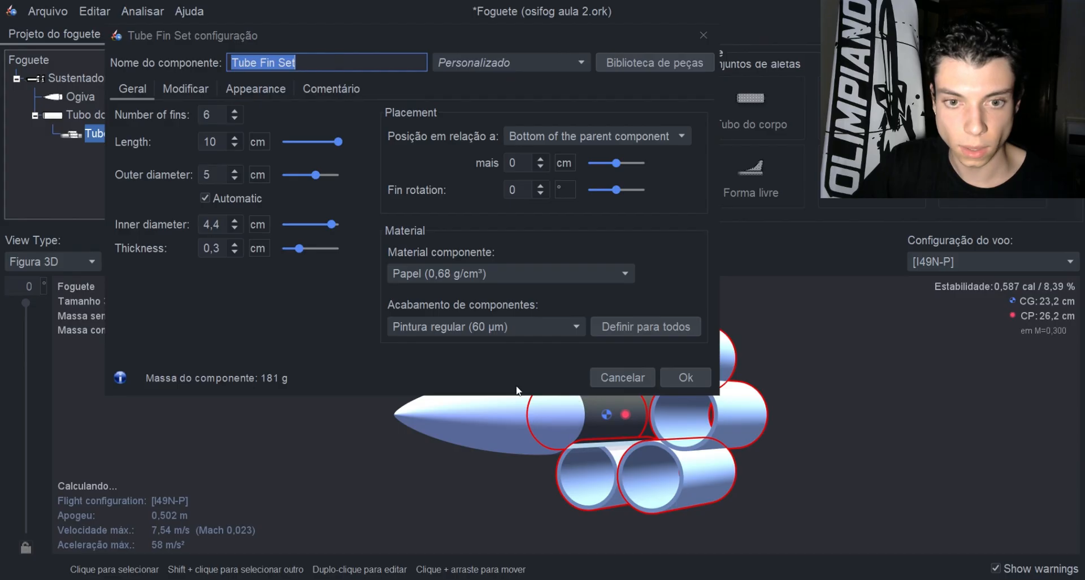
- Examine the tube fin set's general settings and its arrangement around the body tube from several angles, closing its configuration
drag(499, 35, 423, 22)
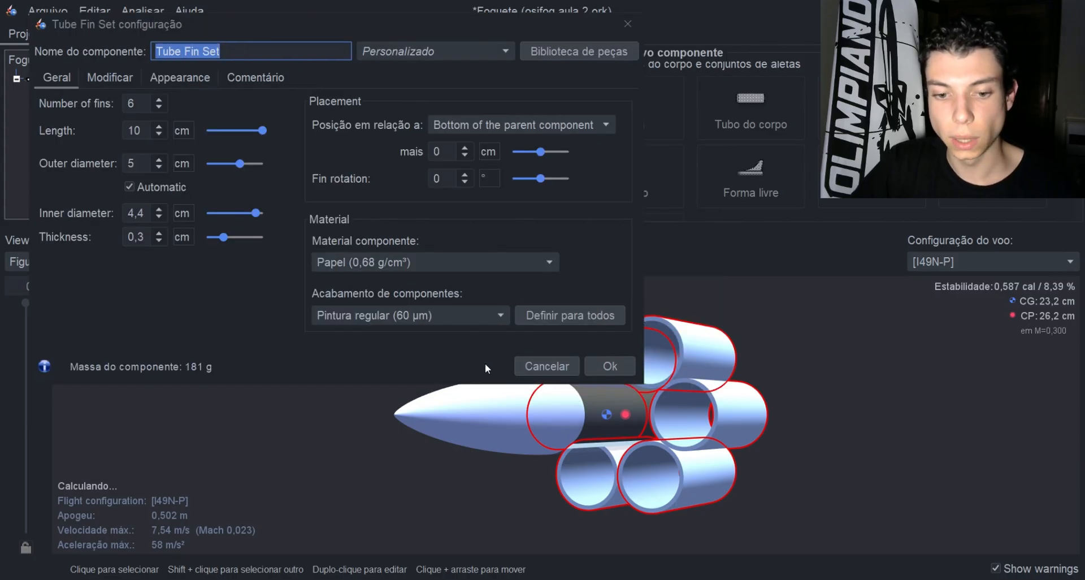
drag(449, 387, 448, 269)
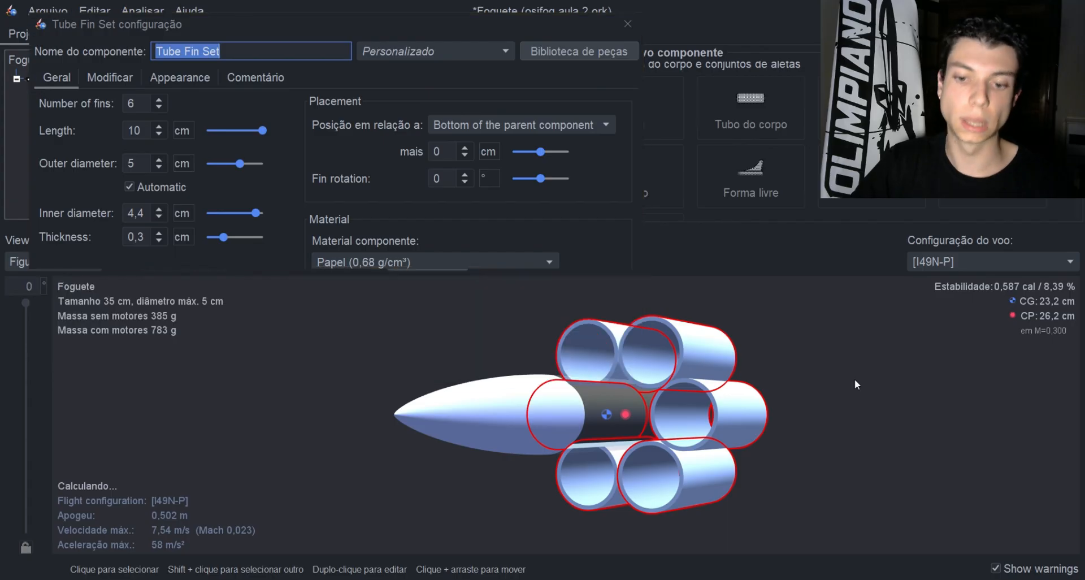
drag(855, 379, 789, 409)
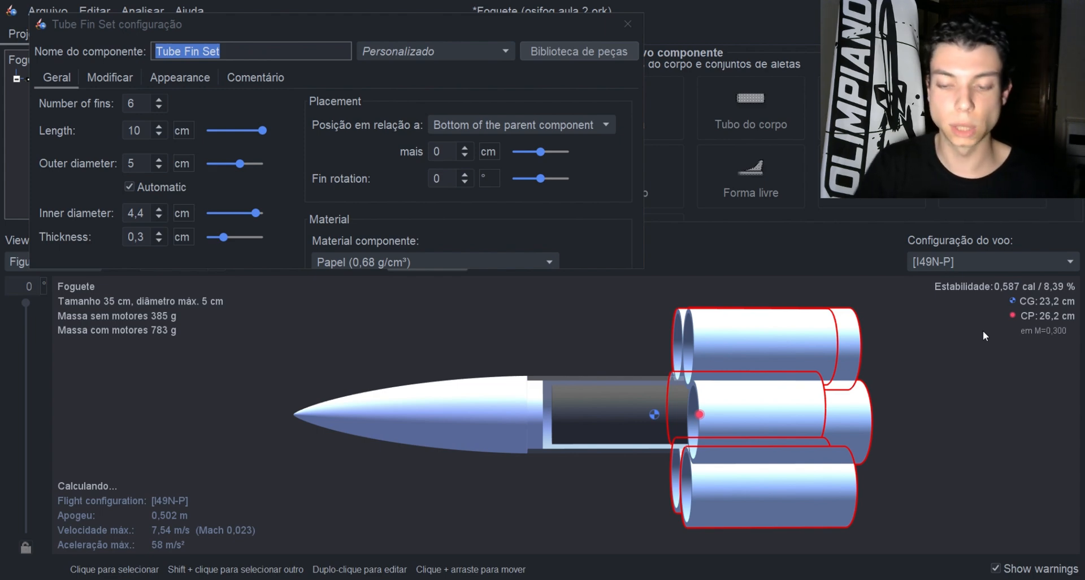
drag(864, 341, 767, 442)
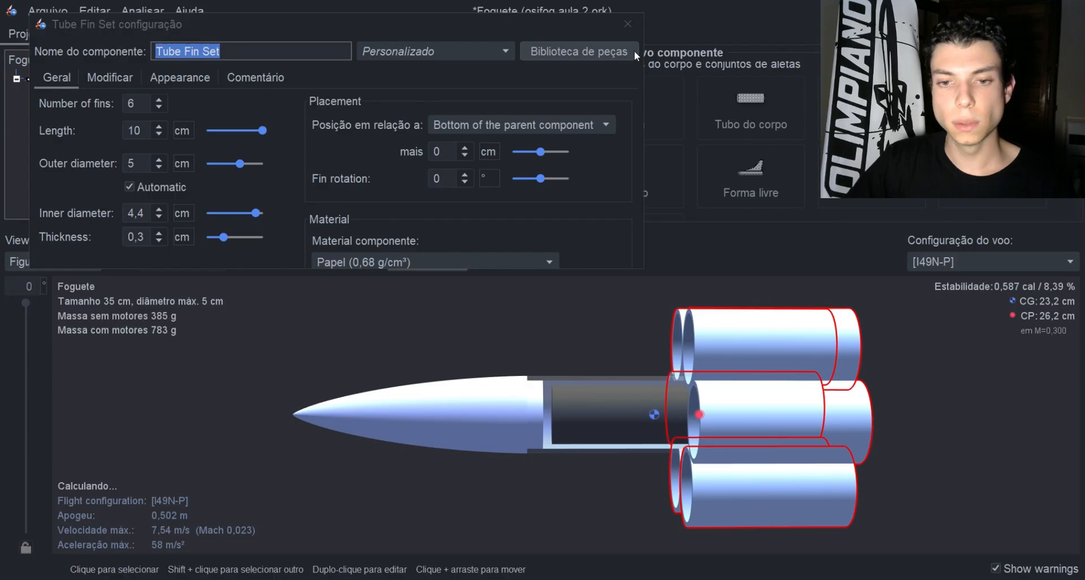
click(628, 23)
drag(880, 399, 848, 376)
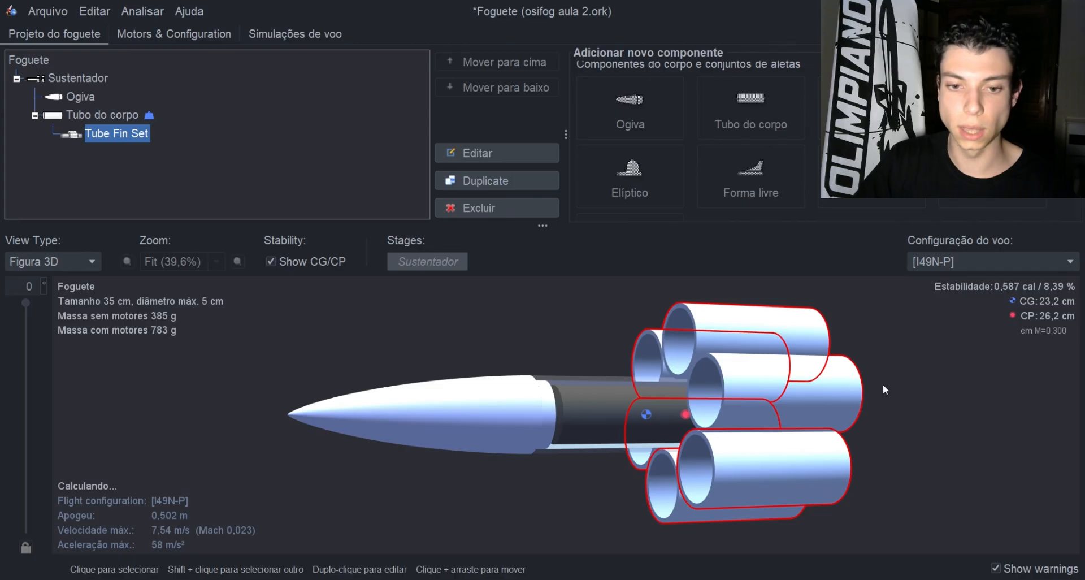
drag(883, 385, 821, 425)
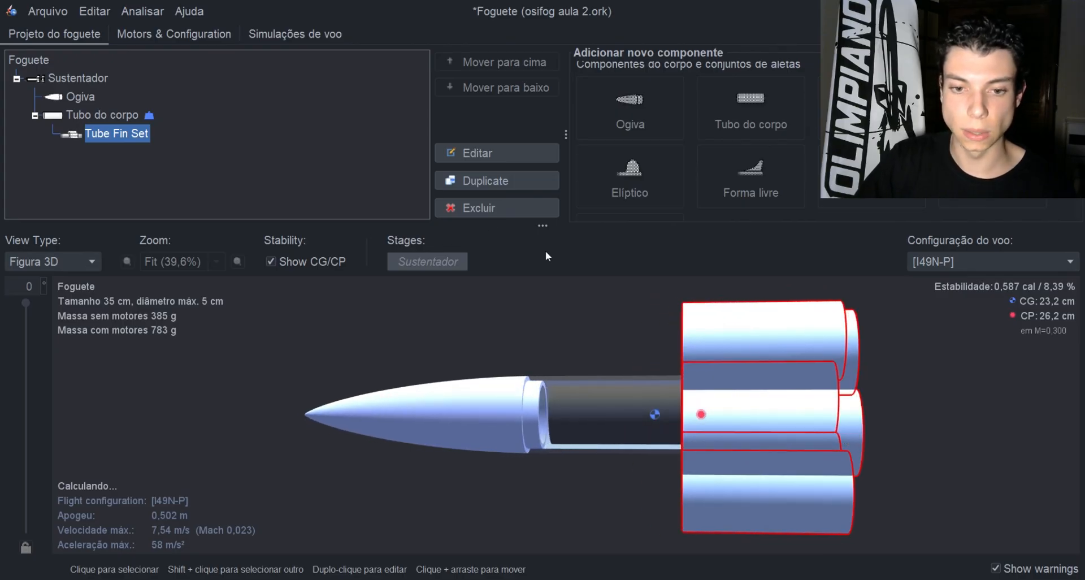
drag(635, 324, 652, 337)
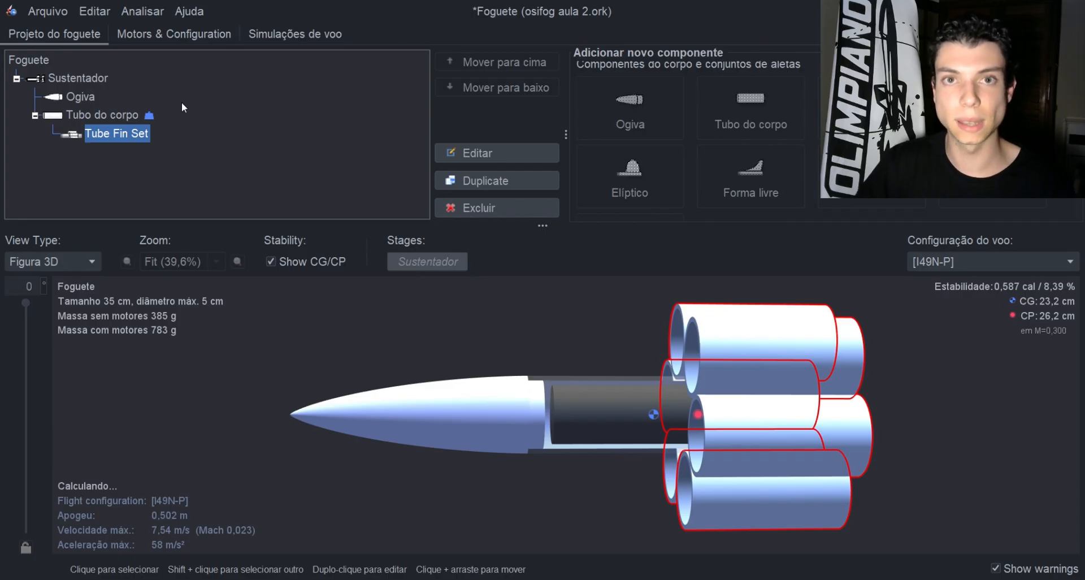
- Undo the addition of the tube fin set and the deletion of the freeform fin set
click(96, 12)
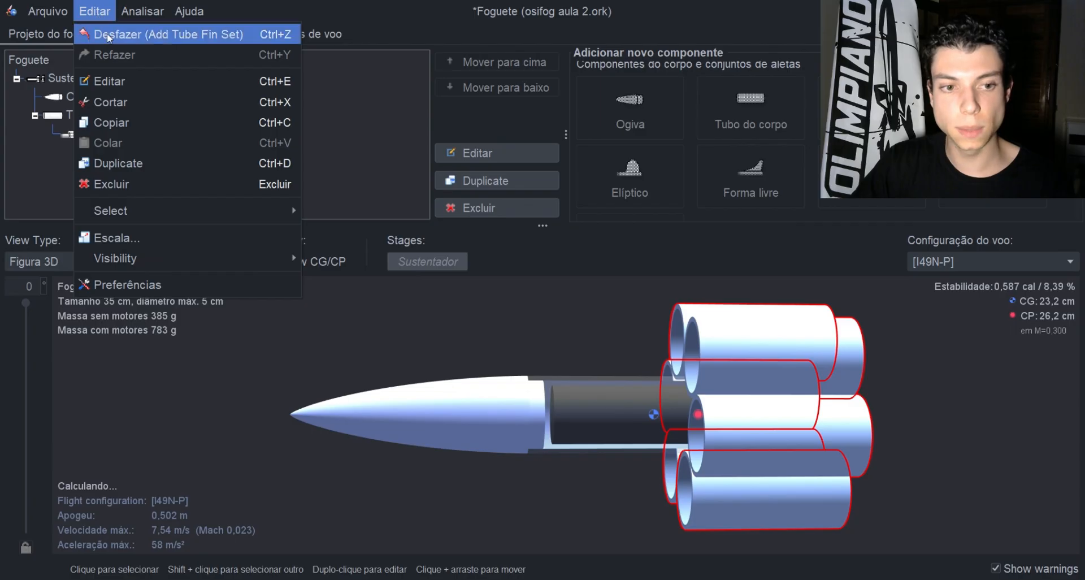
click(109, 38)
click(91, 12)
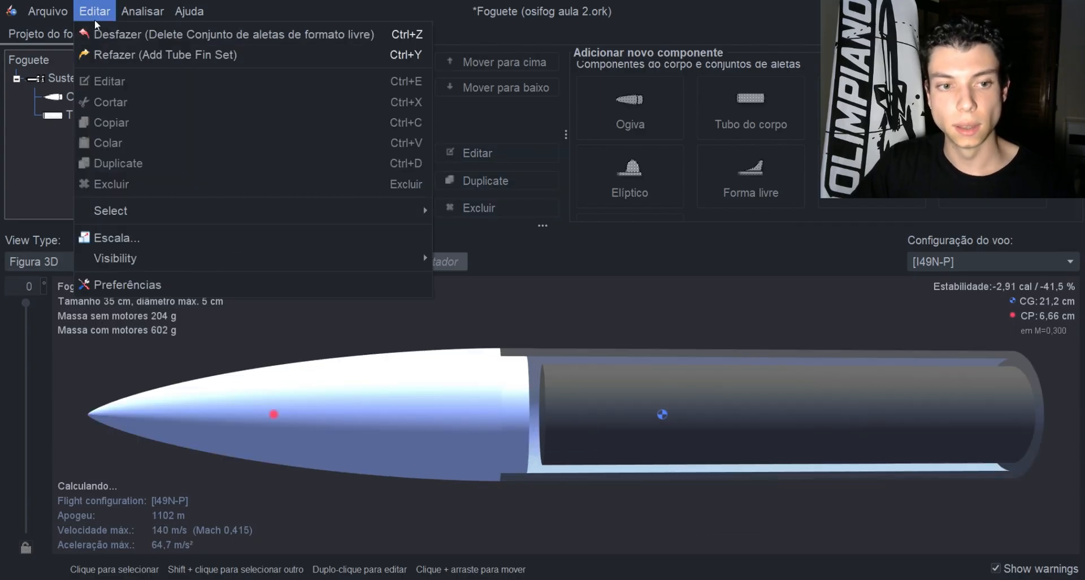
click(110, 36)
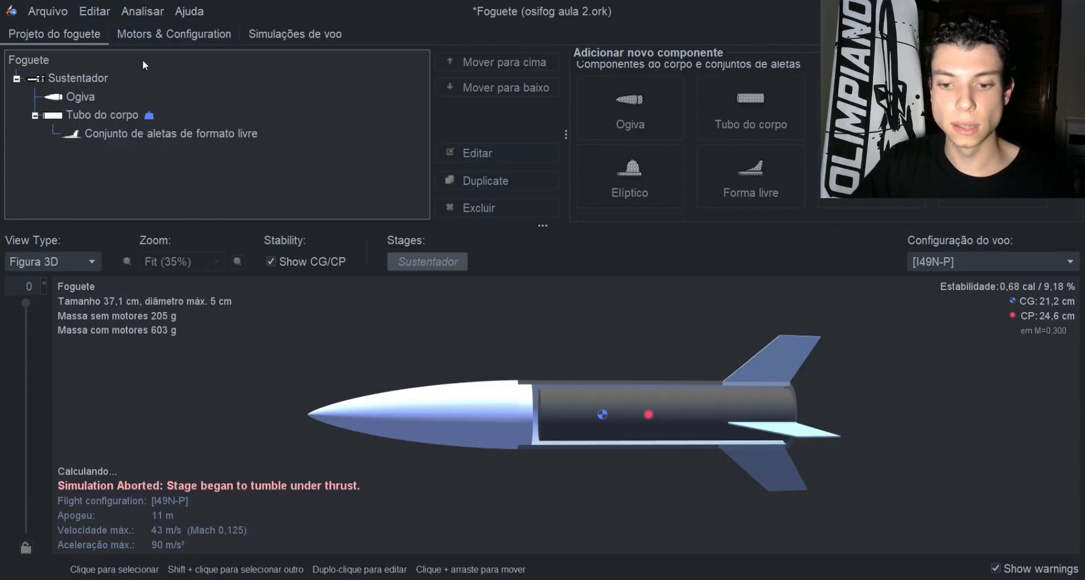
mouse_move(899, 411)
mouse_down()
mouse_move(853, 460)
mouse_move(816, 457)
mouse_move(816, 395)
mouse_move(843, 350)
mouse_move(901, 387)
mouse_move(901, 426)
mouse_up()
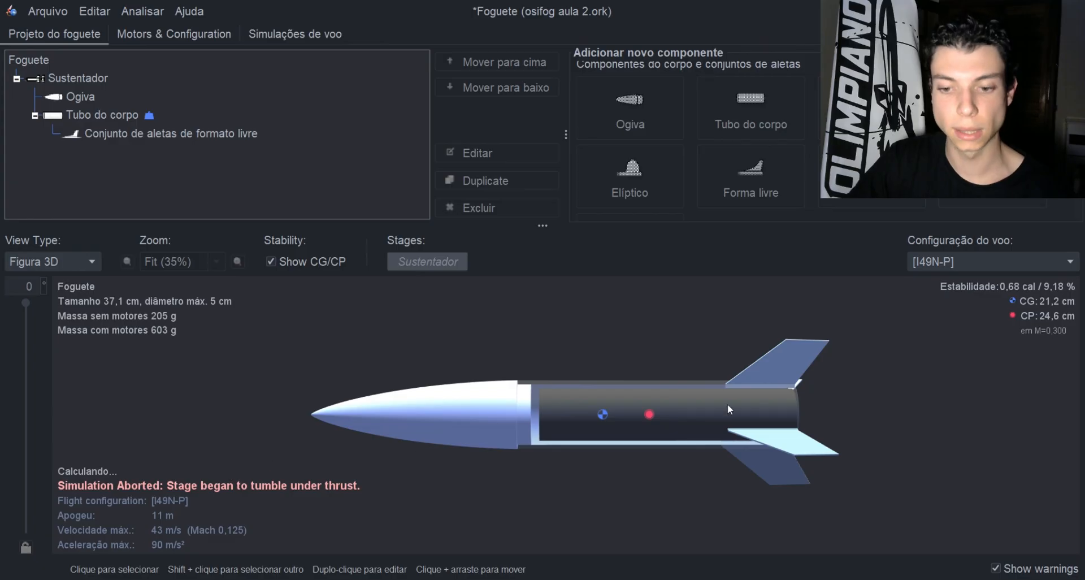
drag(619, 358, 631, 337)
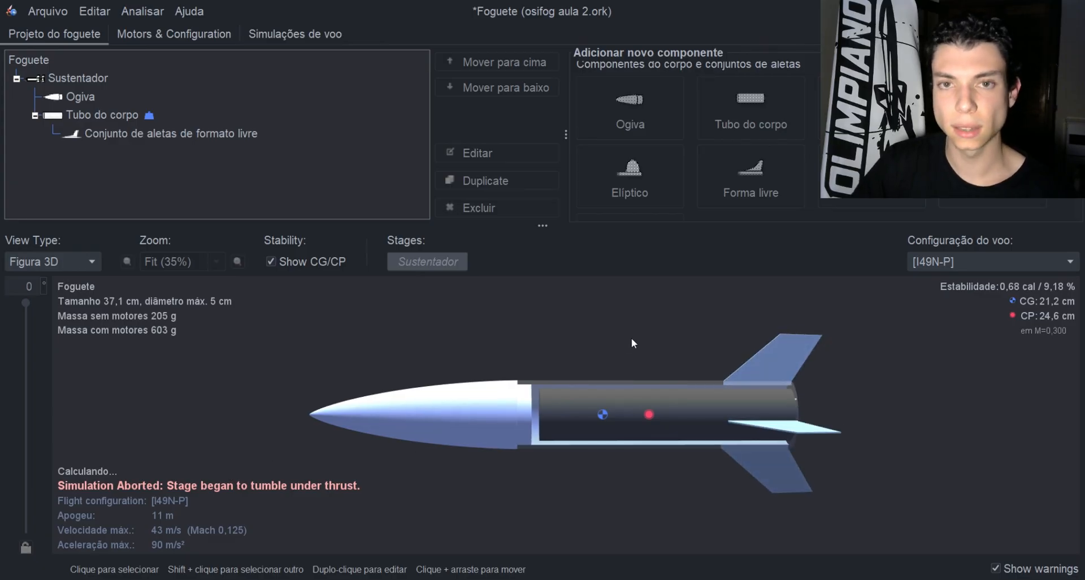
- Examine the predefined nose cone models in the parts library from the nose cone's configuration, keeping the custom nose cone
click(83, 97)
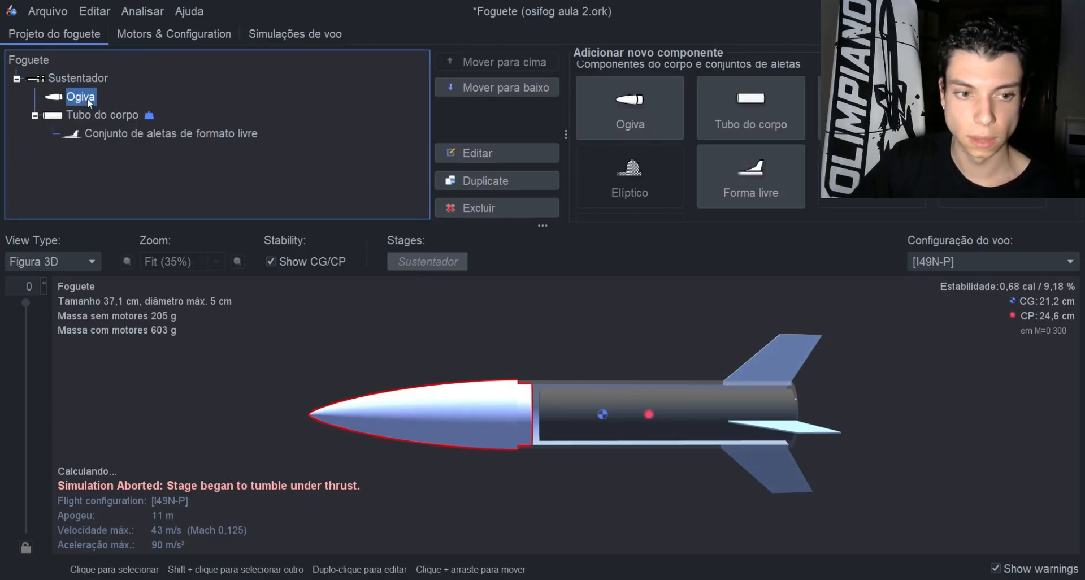
click(465, 157)
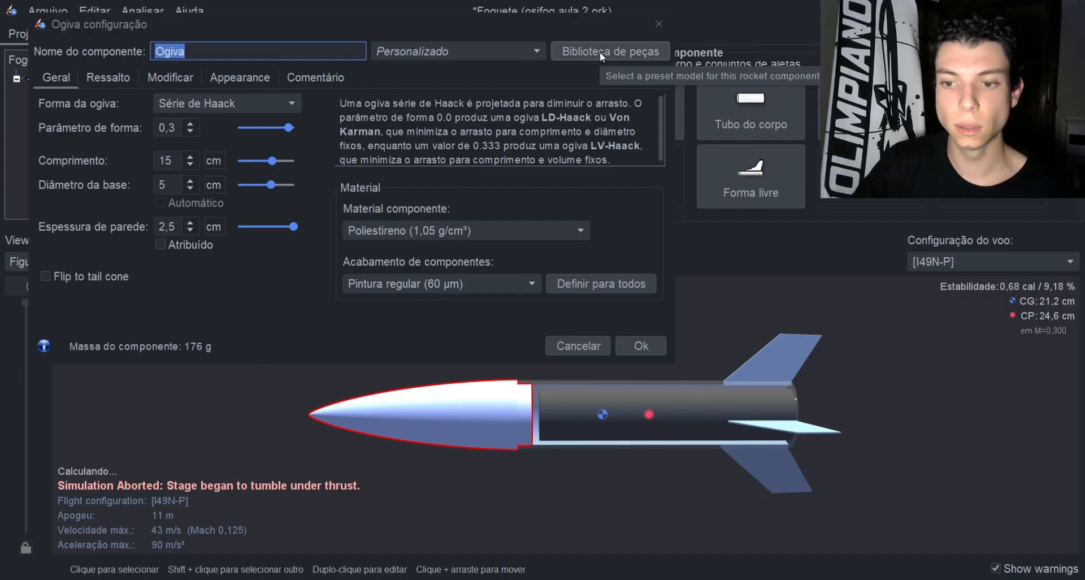
click(597, 52)
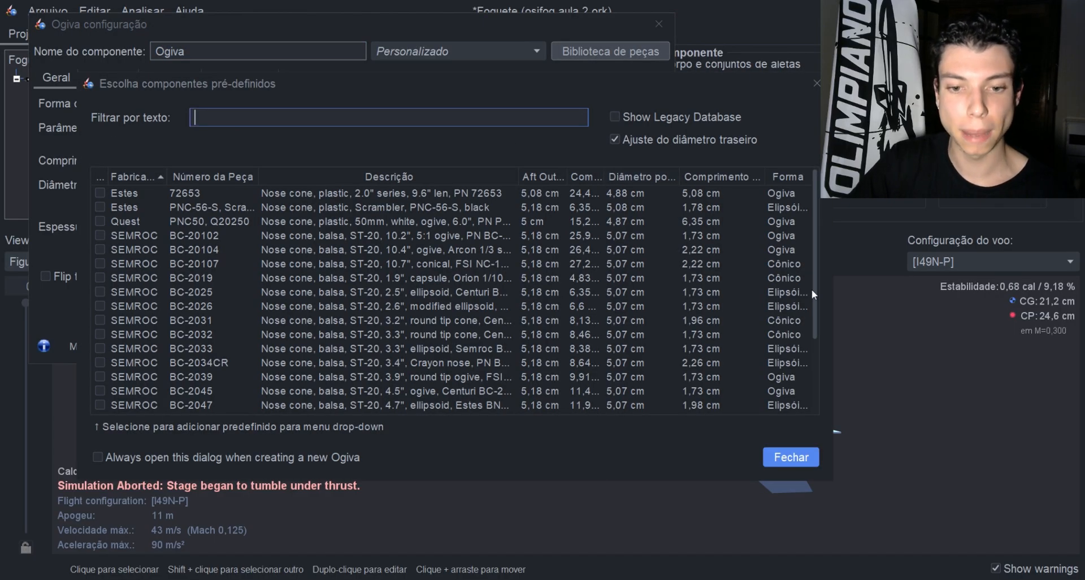
scroll(510, 260, down, 3)
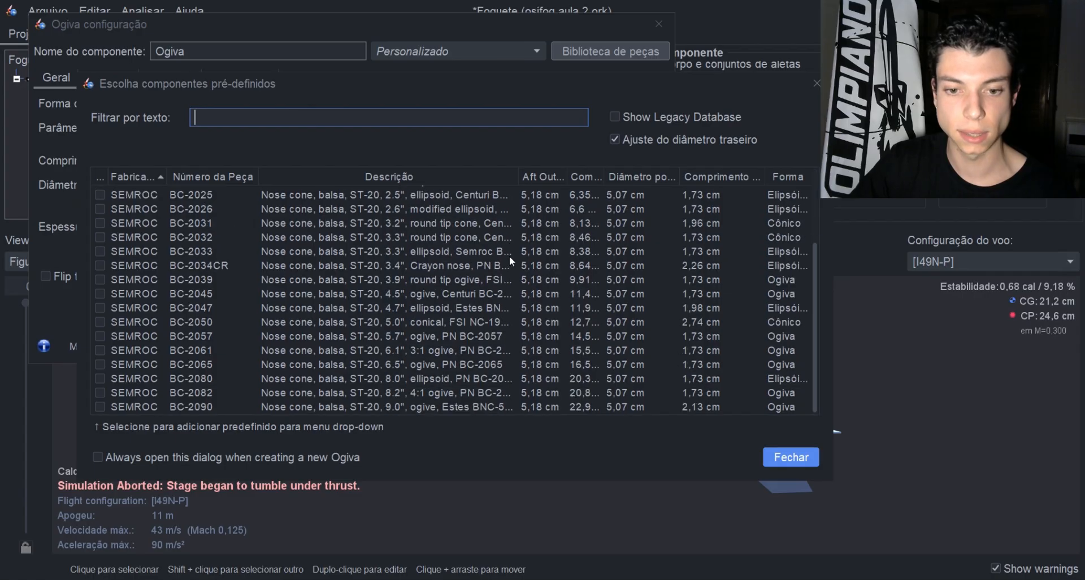
scroll(510, 258, up, 3)
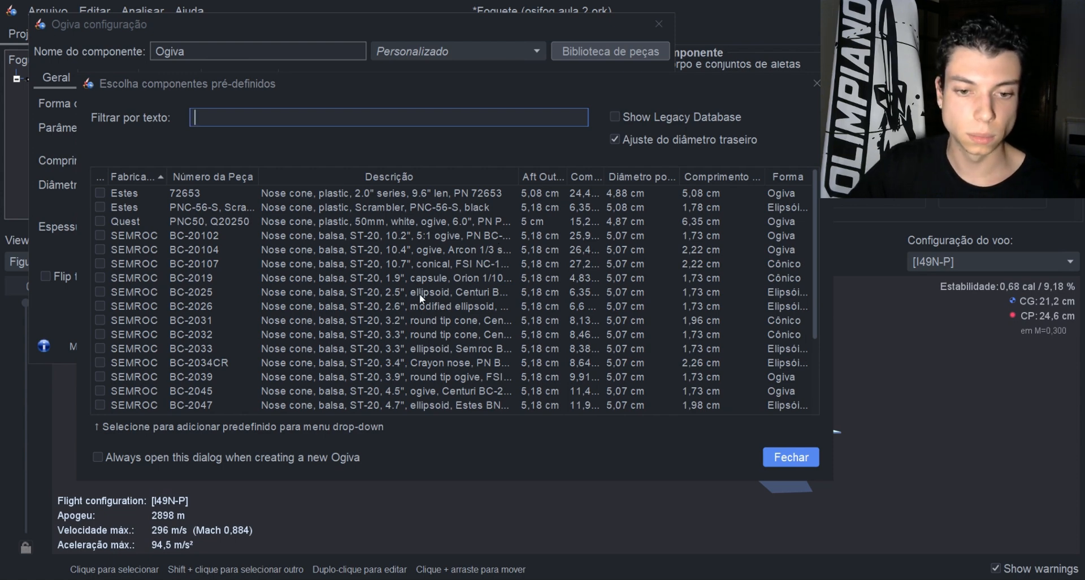
scroll(419, 294, down, 3)
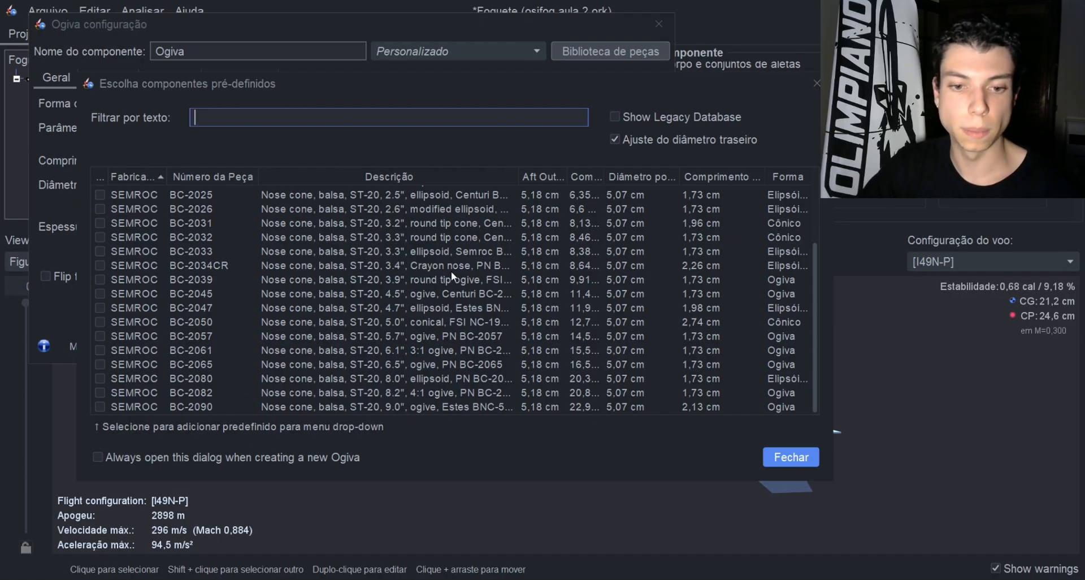
click(98, 458)
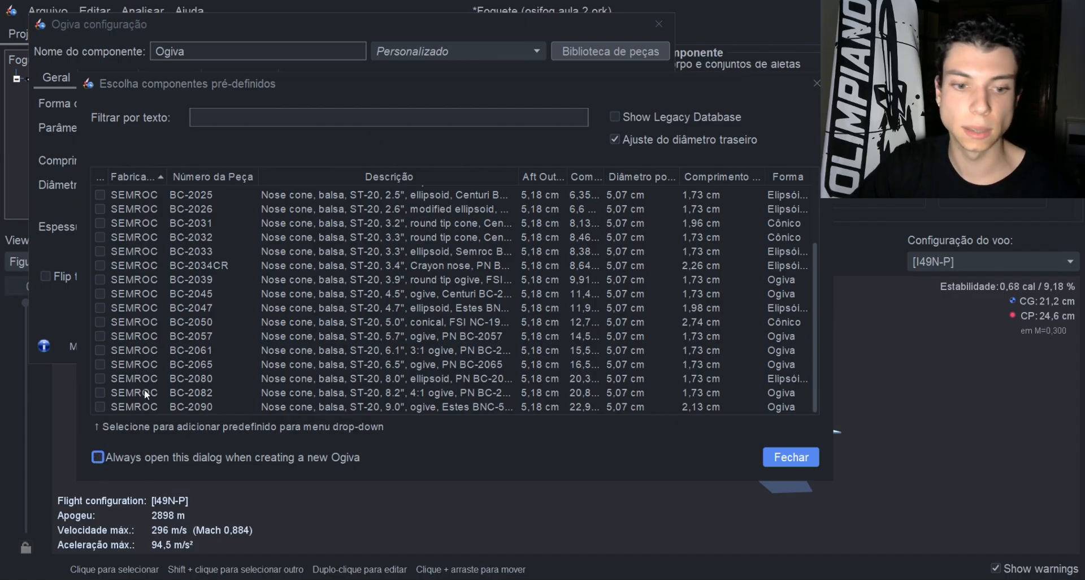
click(803, 457)
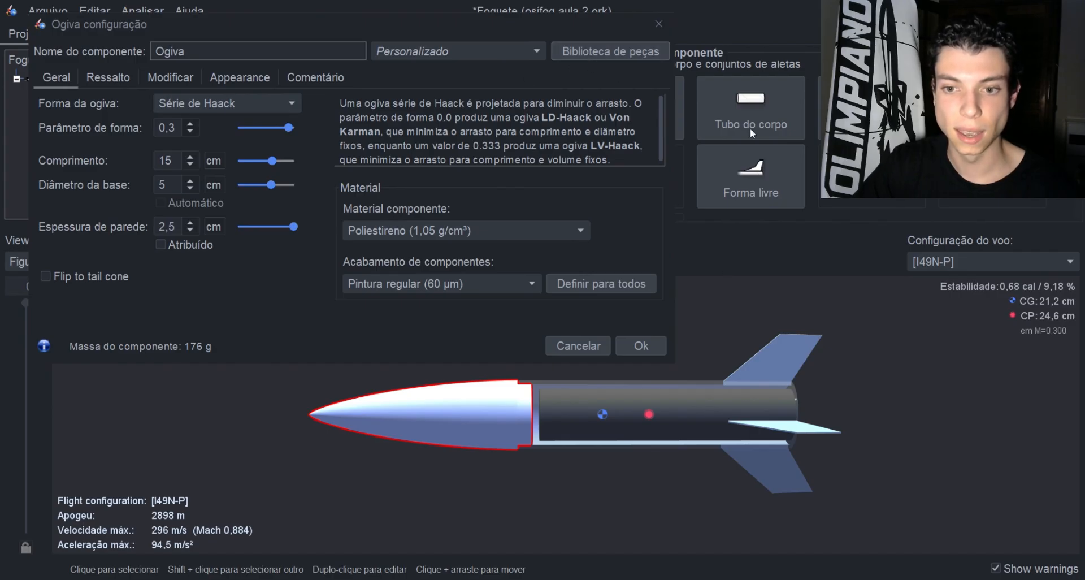
click(660, 24)
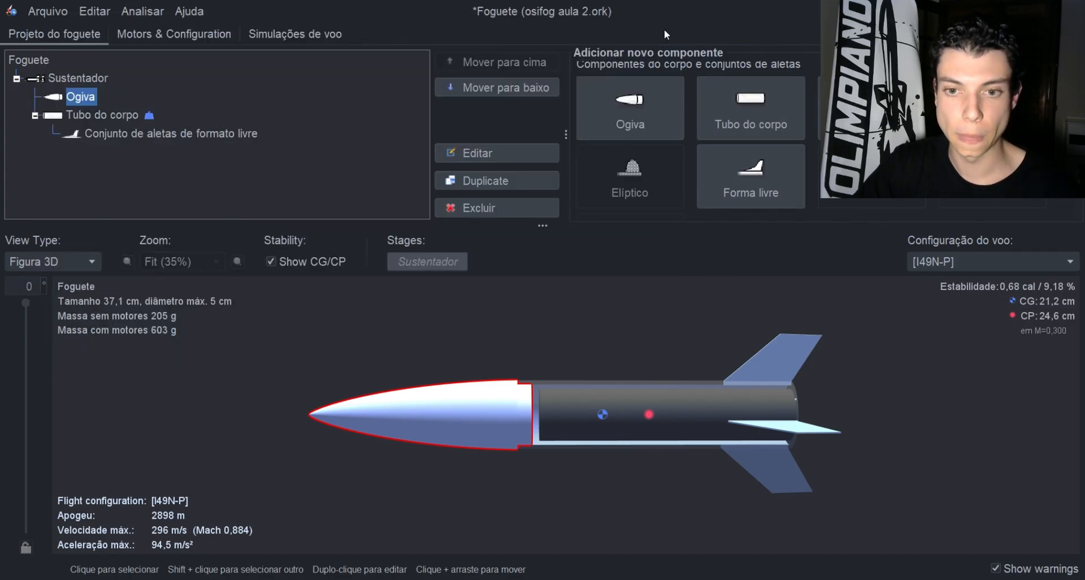